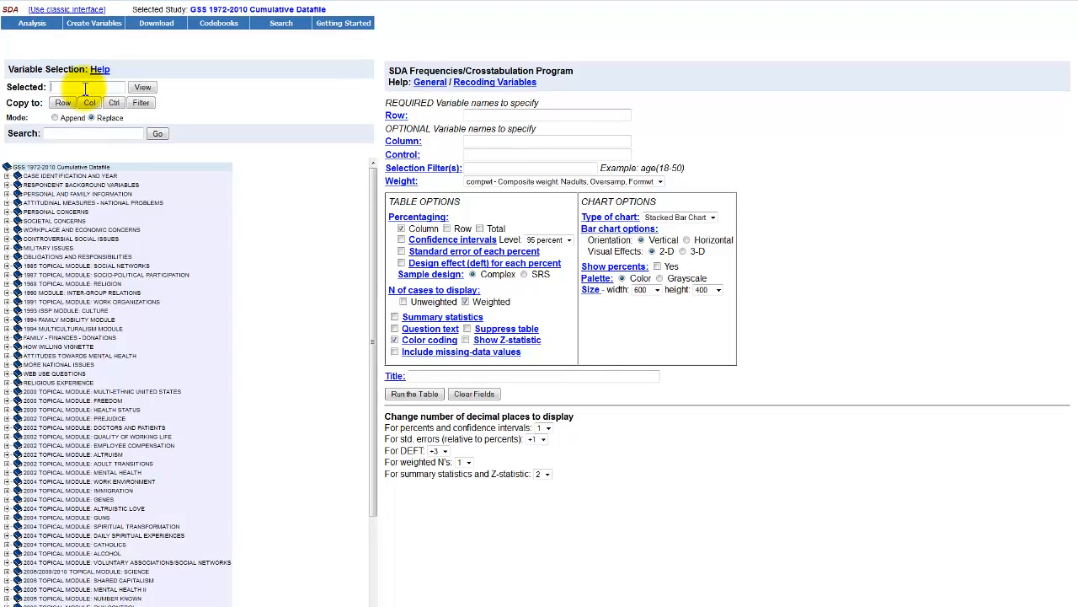
# Step: Select the variable age, view its description, and enlarge the description window to show more values
pyautogui.click(85, 89)
pyautogui.write('age')
pyautogui.click(143, 89)
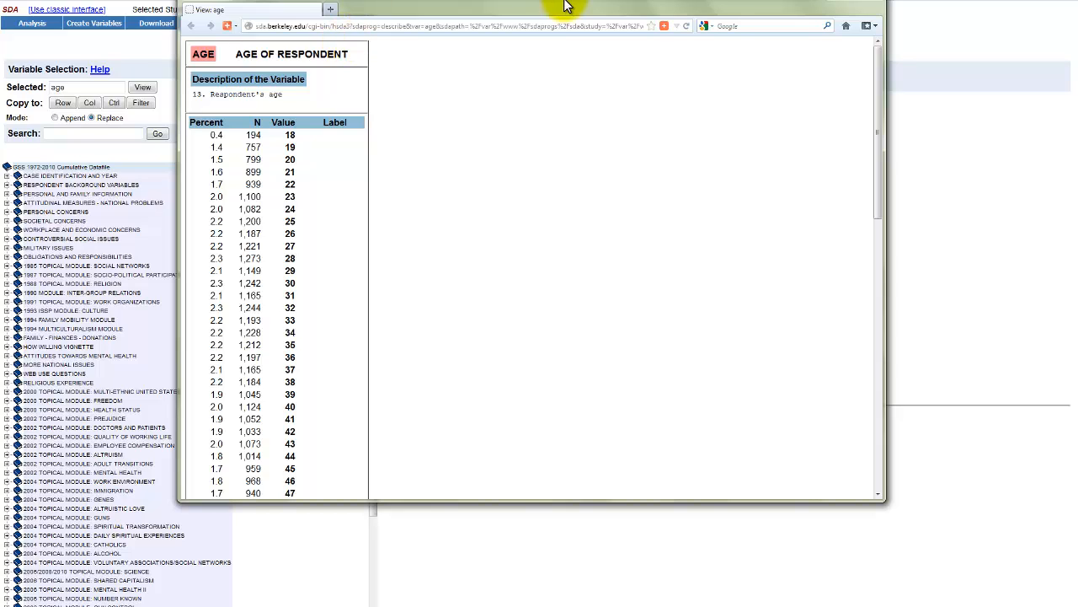
pyautogui.moveTo(573, 5); pyautogui.dragTo(582, 6)
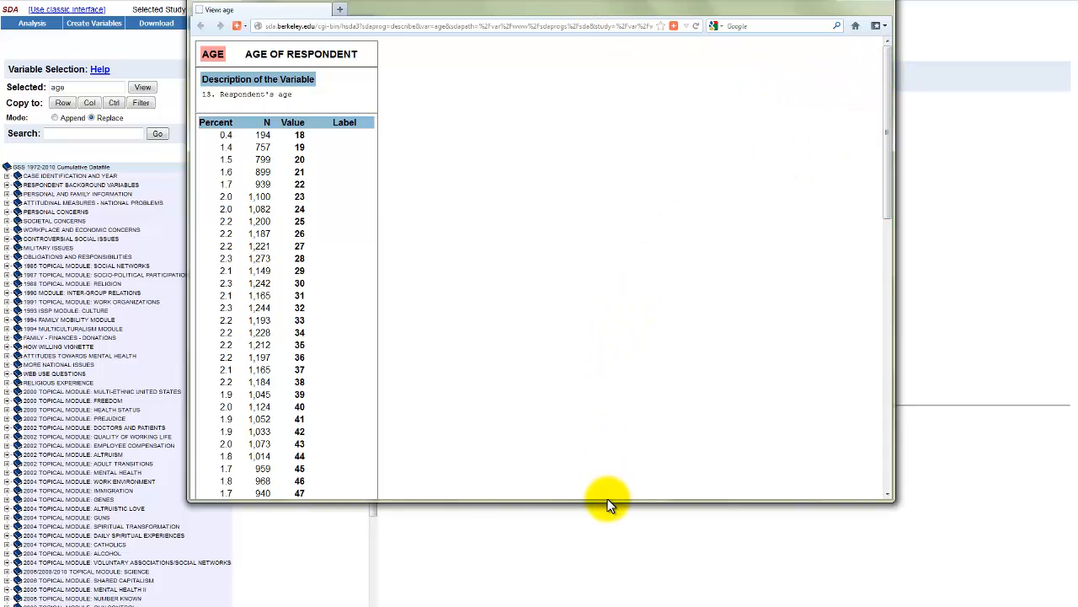
pyautogui.moveTo(608, 499); pyautogui.dragTo(631, 605)
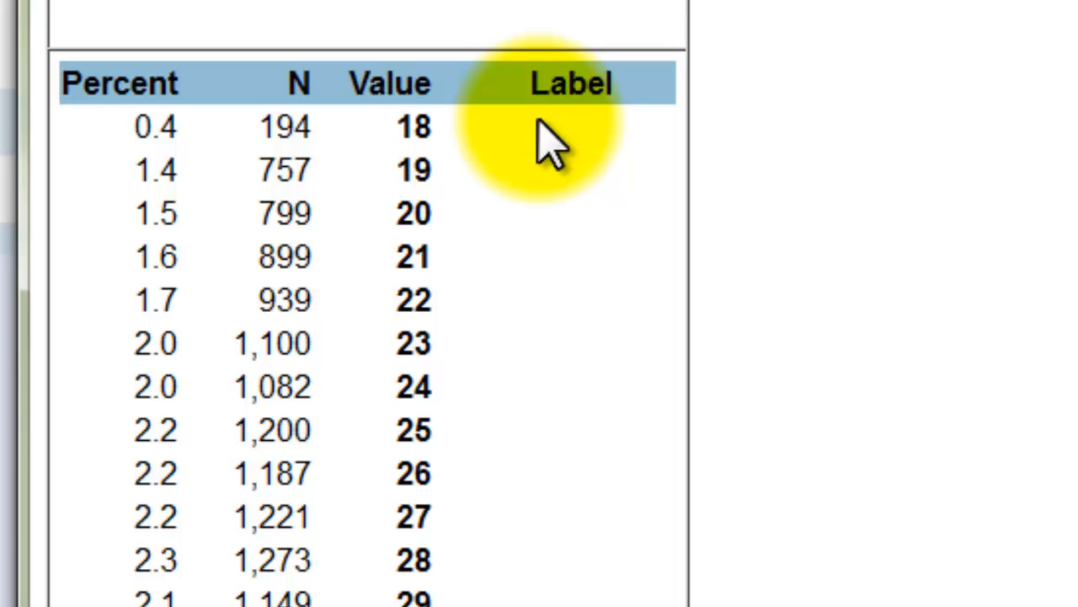
# Step: Examine the age variable's values and labels from 18 through the missing-data codes, and close the description window
pyautogui.scroll(-9, 539, 135)
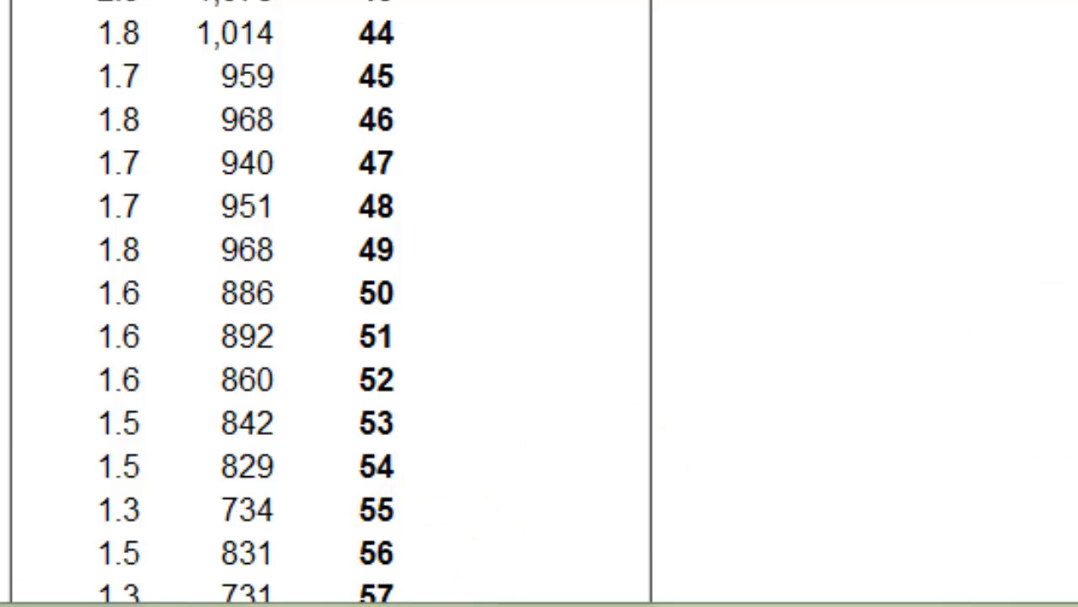
pyautogui.scroll(-4, 244, 303)
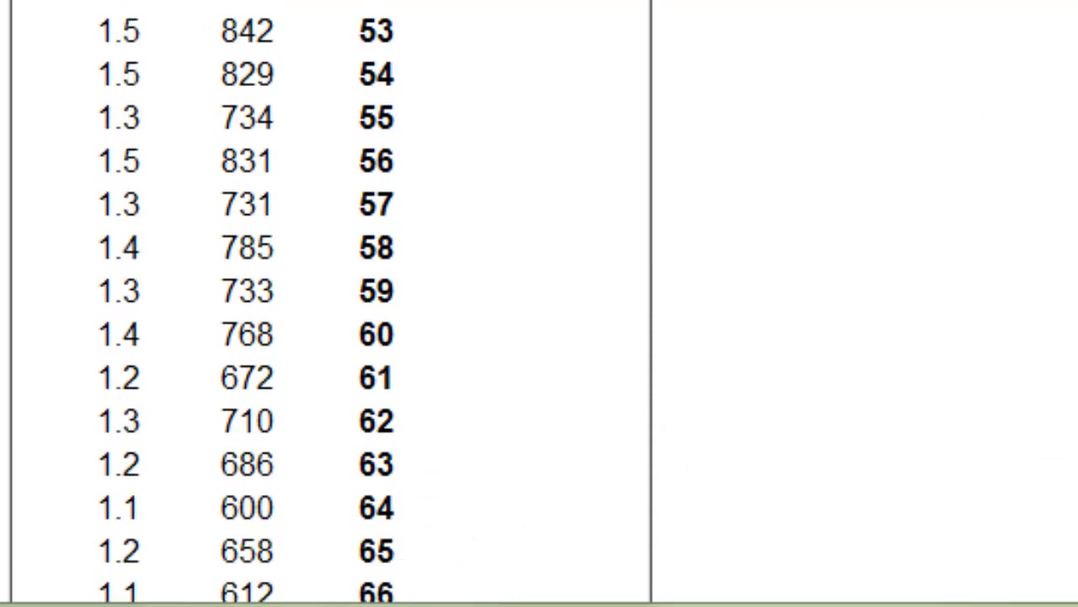
pyautogui.scroll(-2, 244, 303)
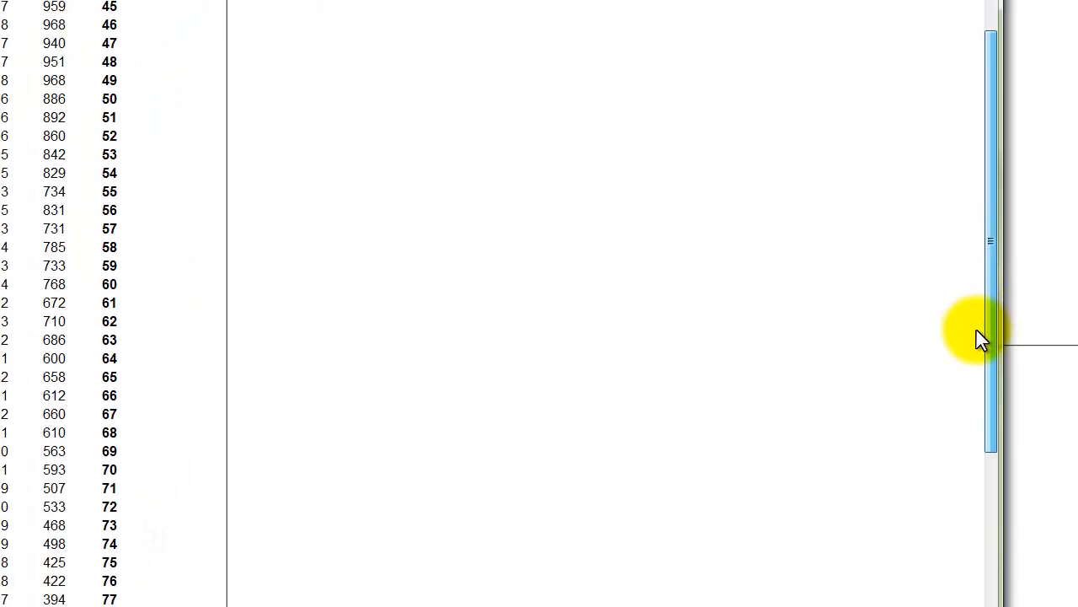
pyautogui.moveTo(976, 330); pyautogui.dragTo(980, 437)
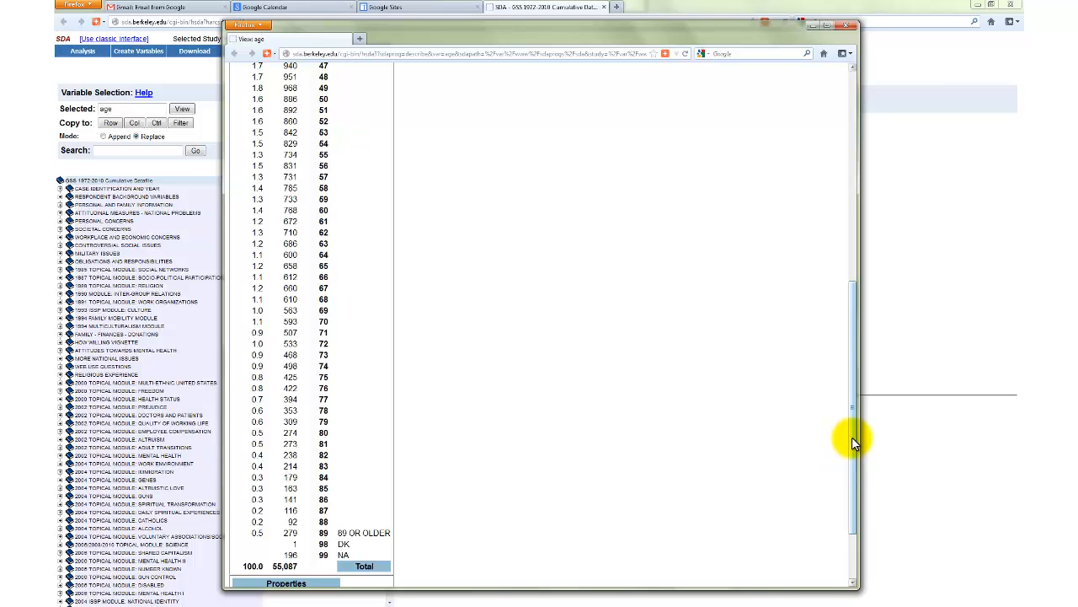
pyautogui.moveTo(852, 437); pyautogui.dragTo(854, 236)
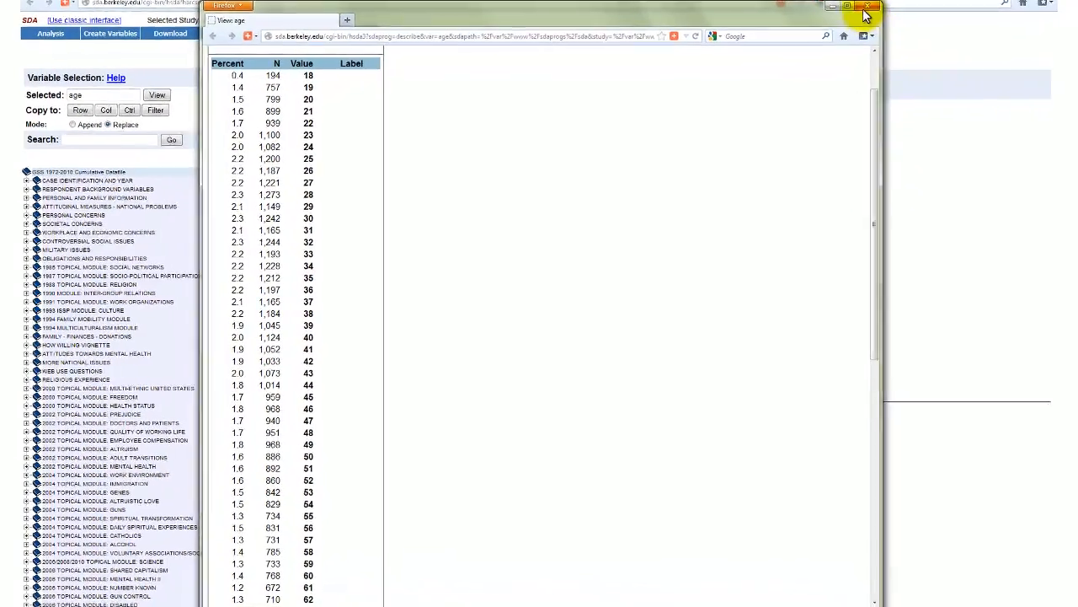
pyautogui.click(867, 8)
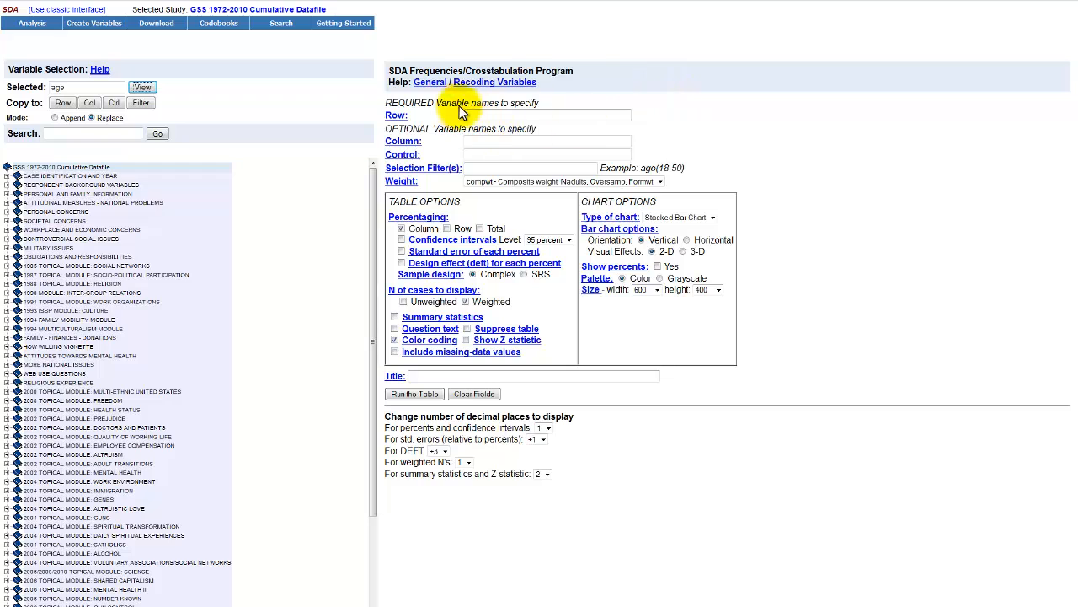
# Step: Enter age as the row variable and start its recode with the first range: "age(r: 18-20"
pyautogui.click(392, 71)
pyautogui.moveTo(393, 72); pyautogui.dragTo(585, 73)
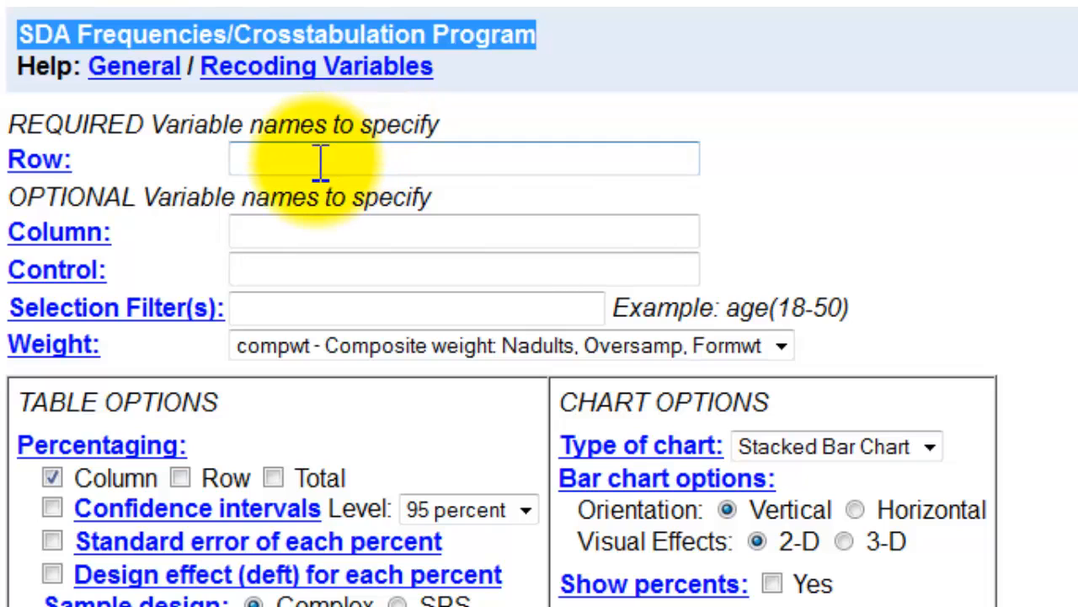
pyautogui.click(325, 160)
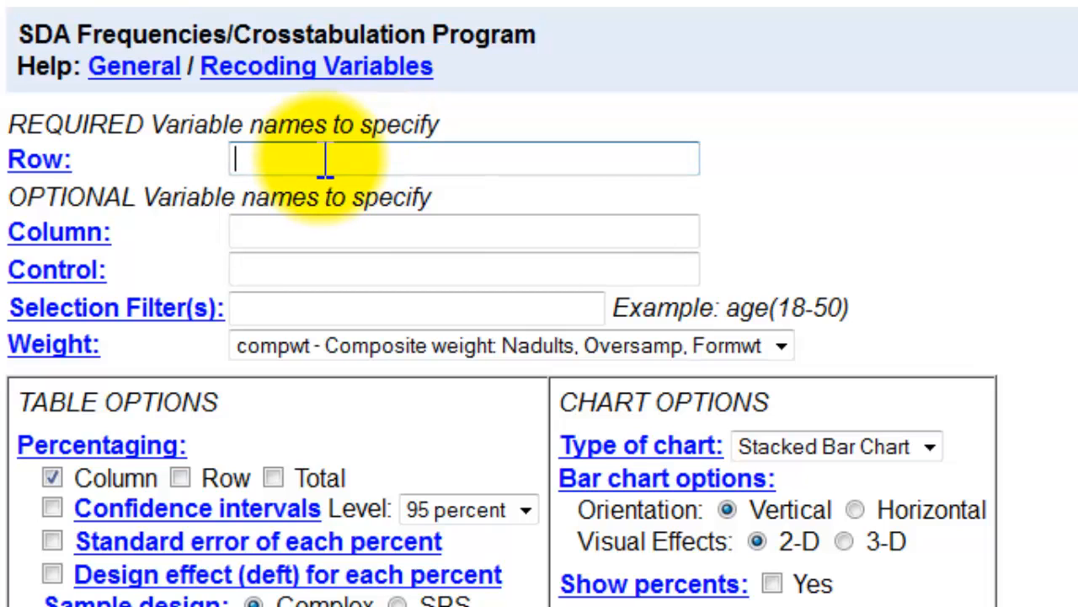
pyautogui.write('age')
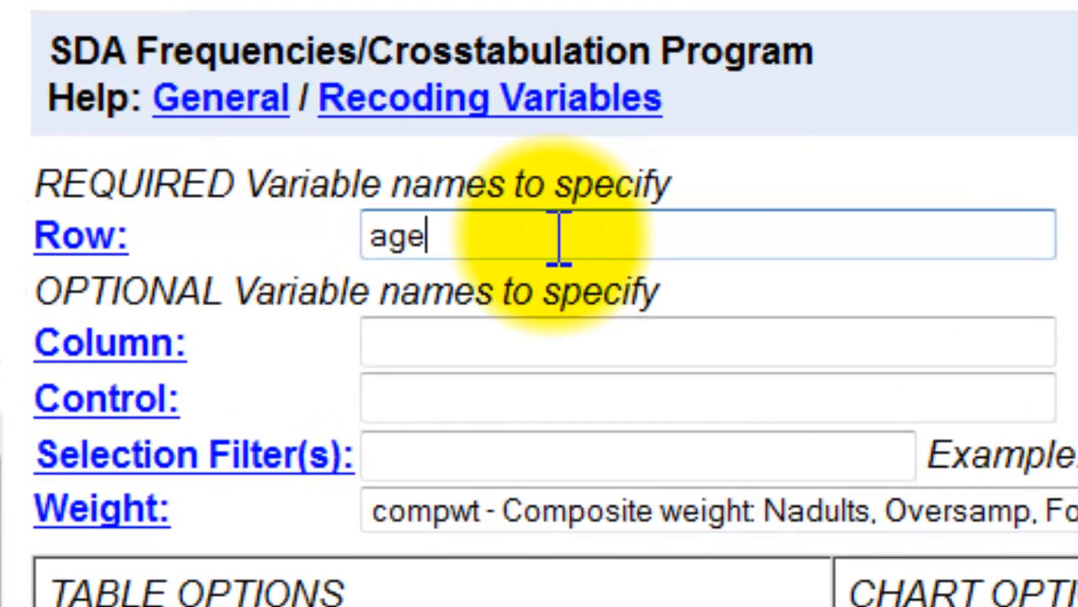
pyautogui.write('(r:')
pyautogui.write('18')
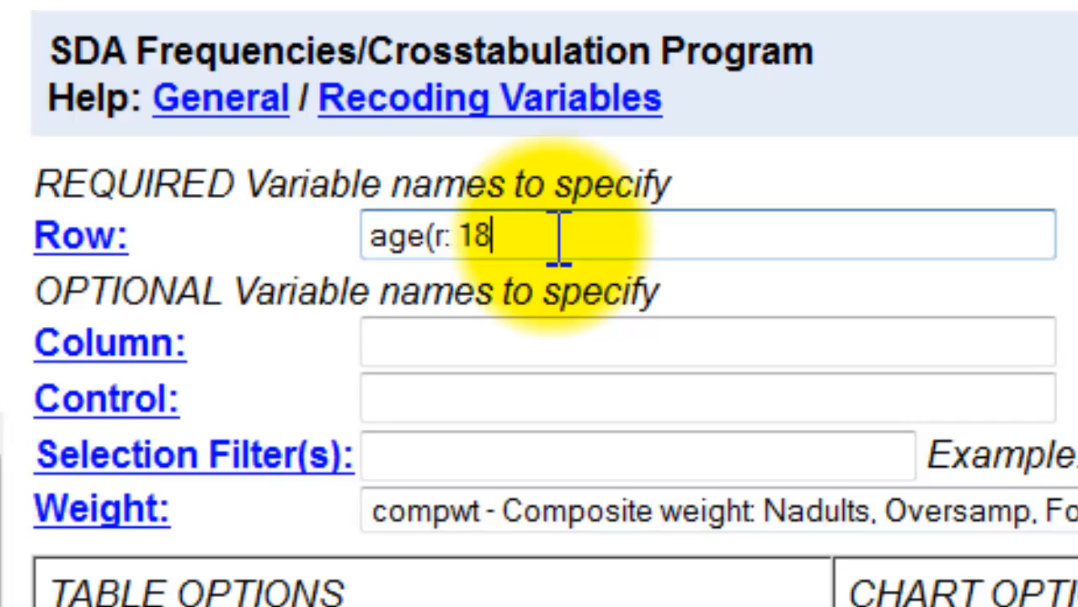
pyautogui.write('-20')
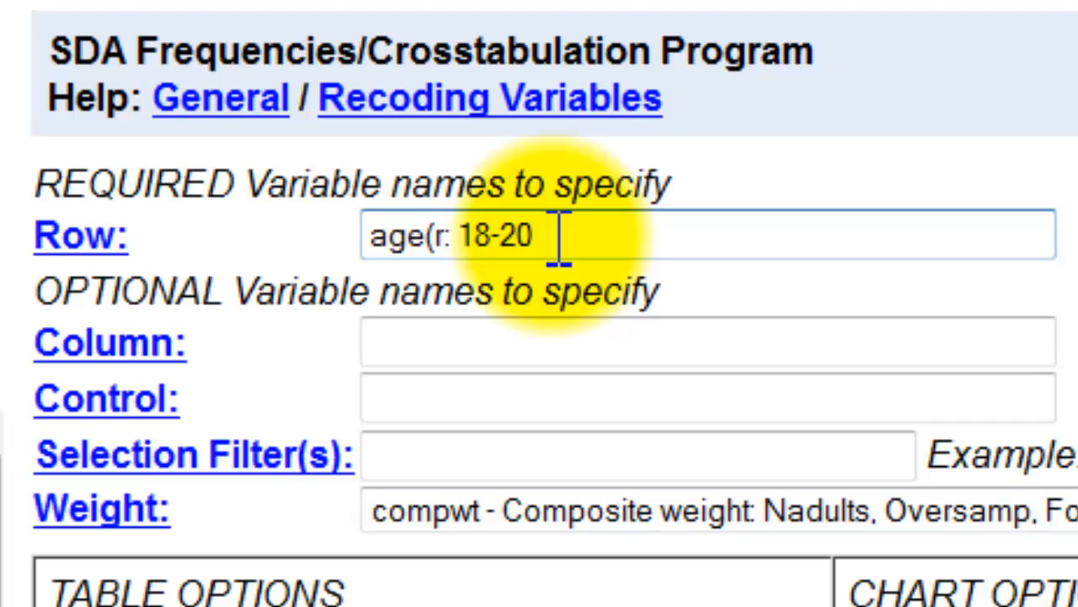
pyautogui.write('; 21-30;')
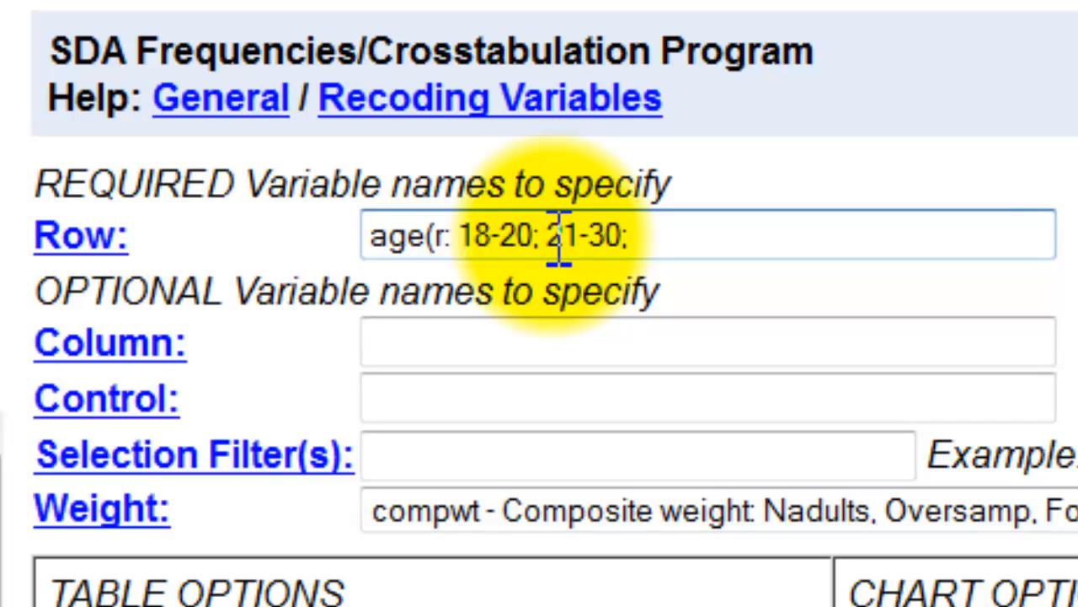
pyautogui.write(' 31-40')
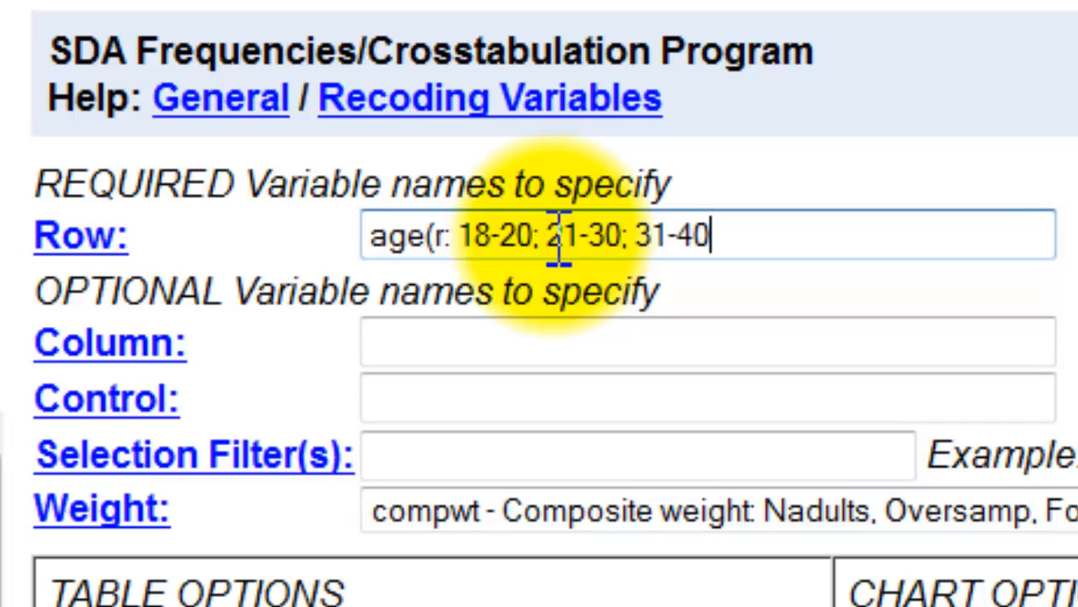
pyautogui.write('; 41-50')
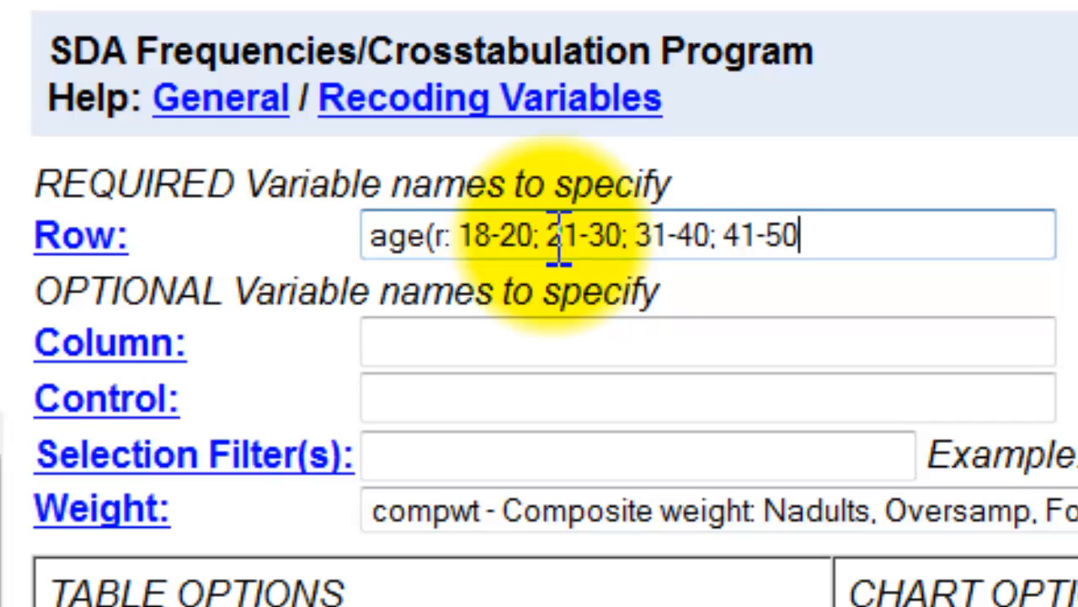
pyautogui.write('; 51-')
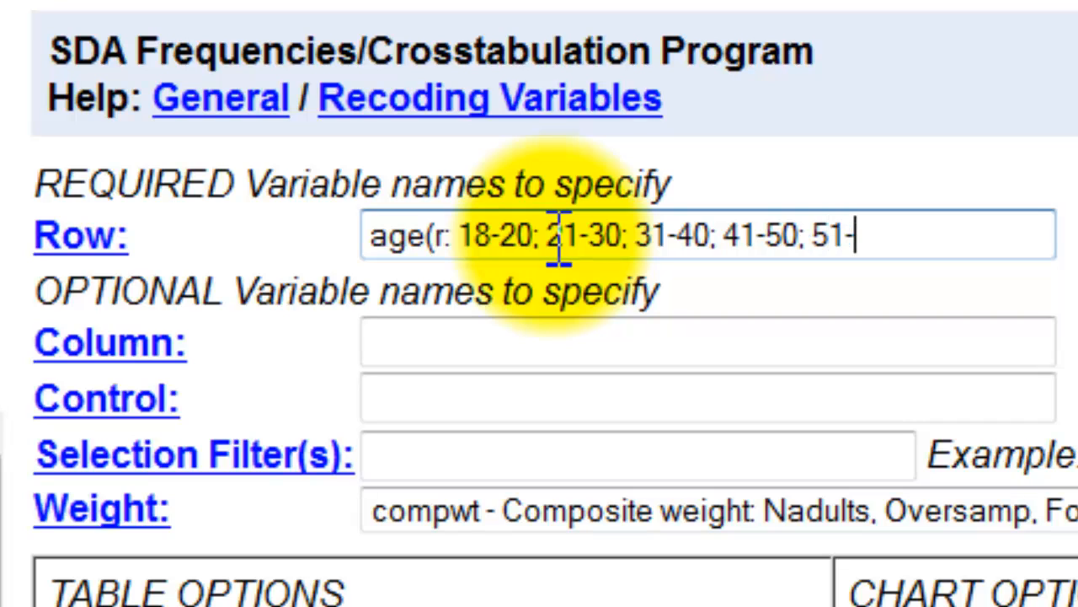
pyautogui.write('60;')
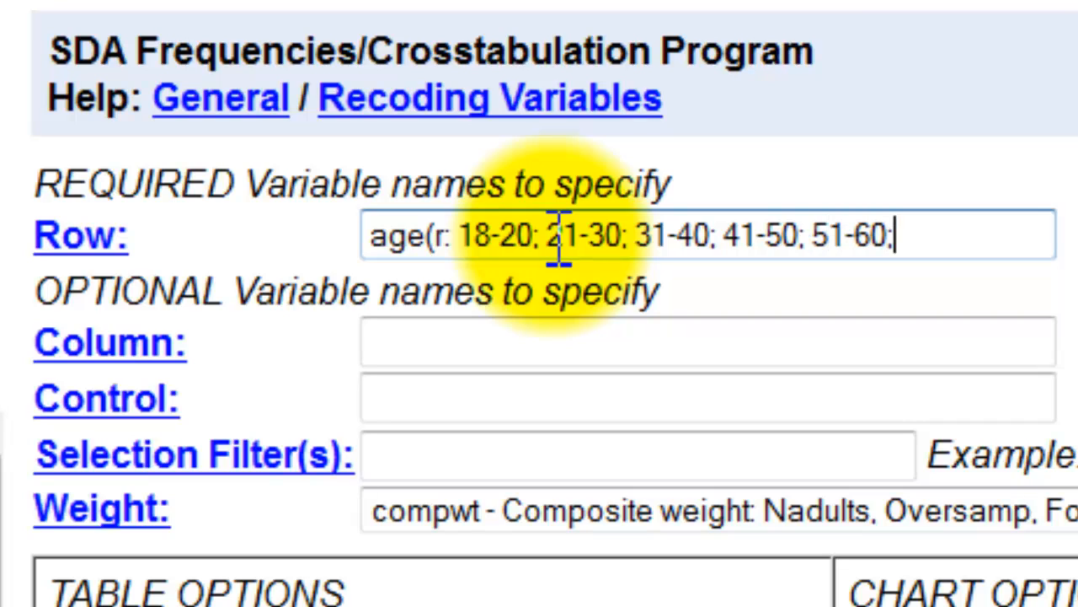
pyautogui.write('61-')
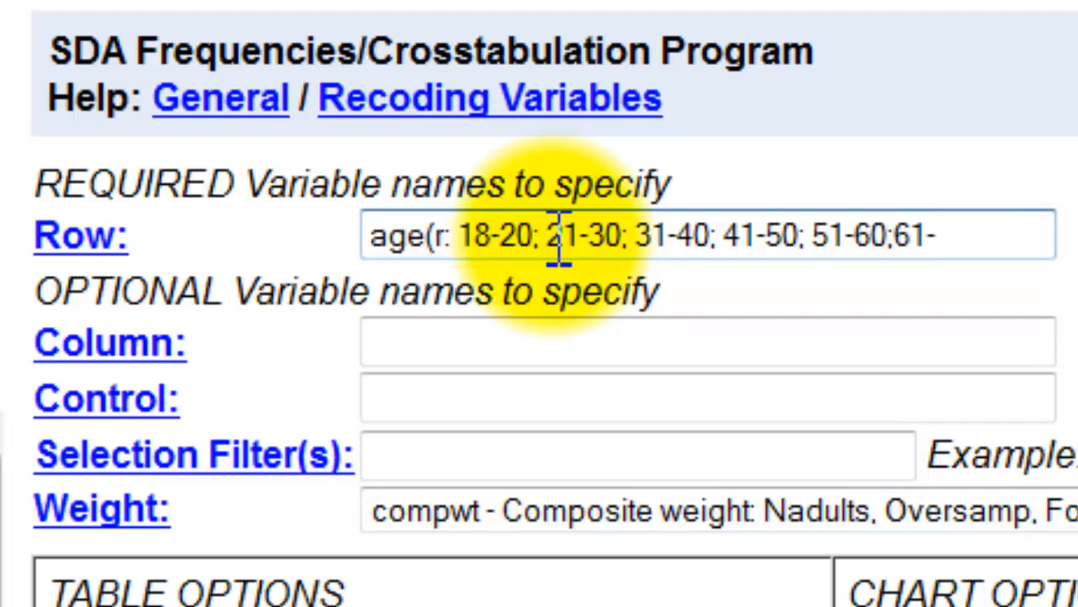
pyautogui.write('70')
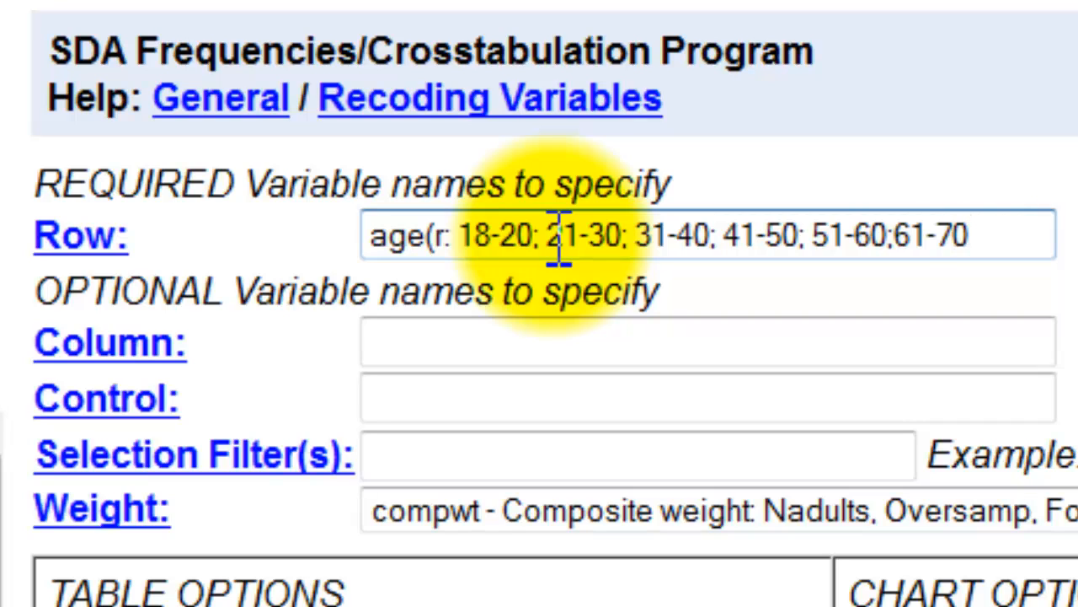
# Step: Extend the age recode with the ranges 51-60 and 61-70, with a space after each semicolon
pyautogui.press('Left')
pyautogui.press('Left')
pyautogui.press('Left')
pyautogui.press('Left')
pyautogui.press('Left')
pyautogui.press('Right')
pyautogui.press('Right')
pyautogui.press('Right')
pyautogui.press('Right')
pyautogui.press('Right')
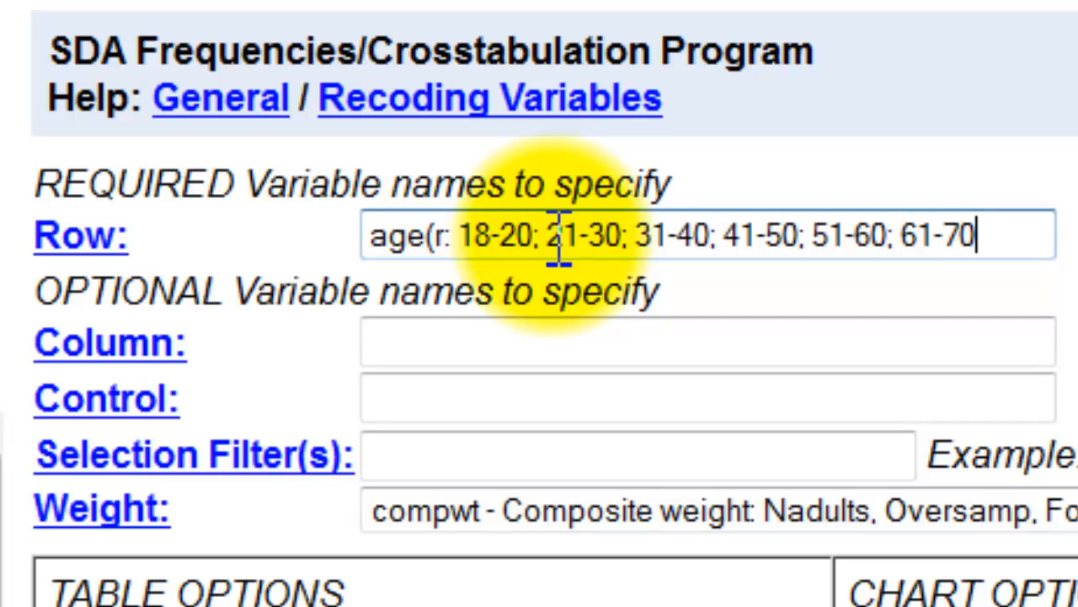
# Step: Complete the age recode with the ranges 71-80 and 81-89 and a closing parenthesis
pyautogui.write('; 71-')
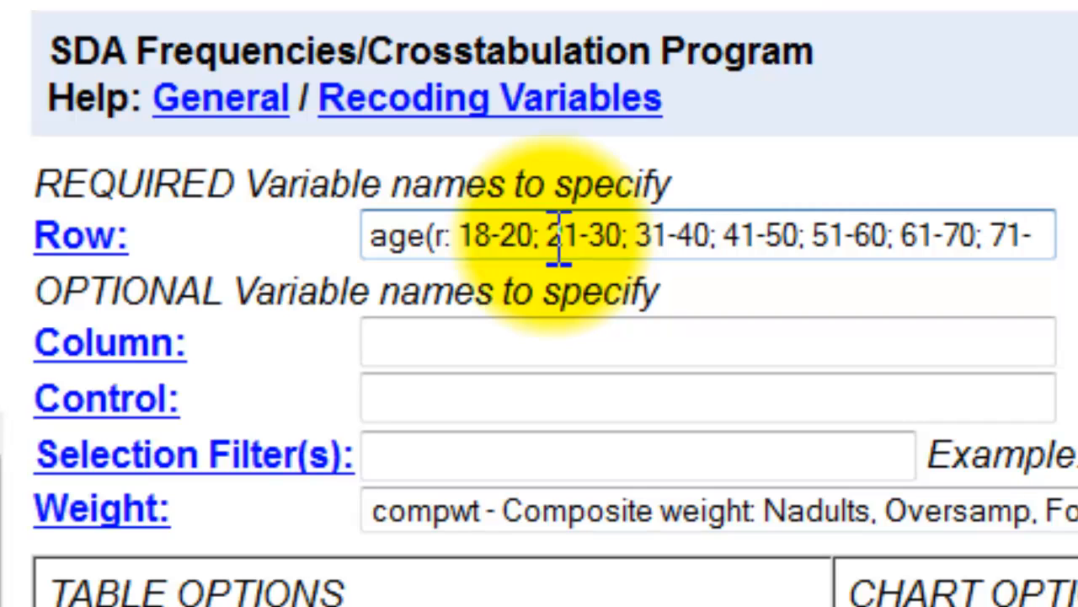
pyautogui.write('80;')
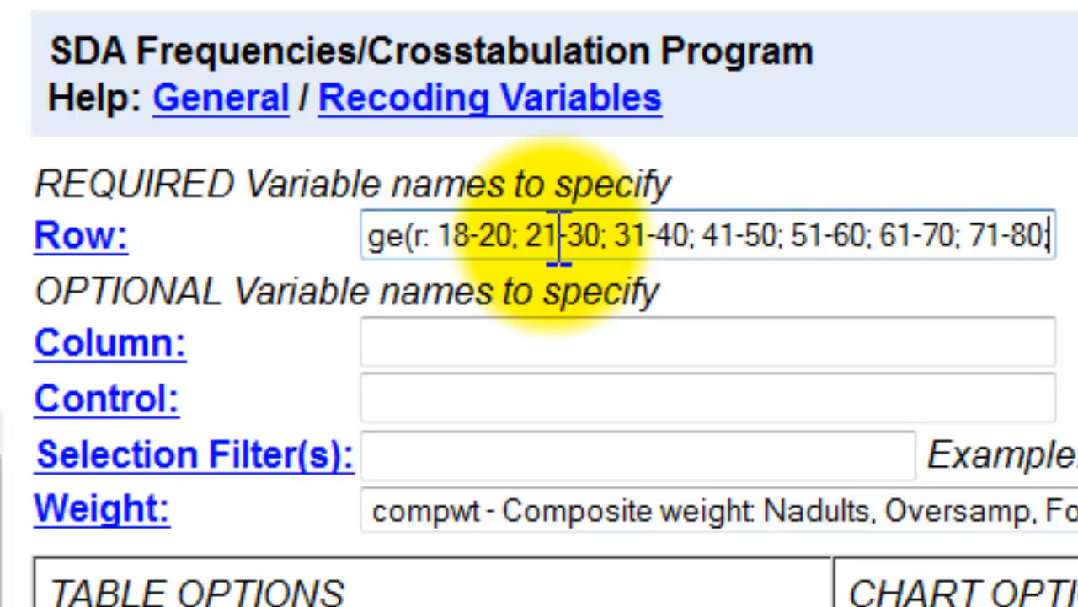
pyautogui.write(' 81-')
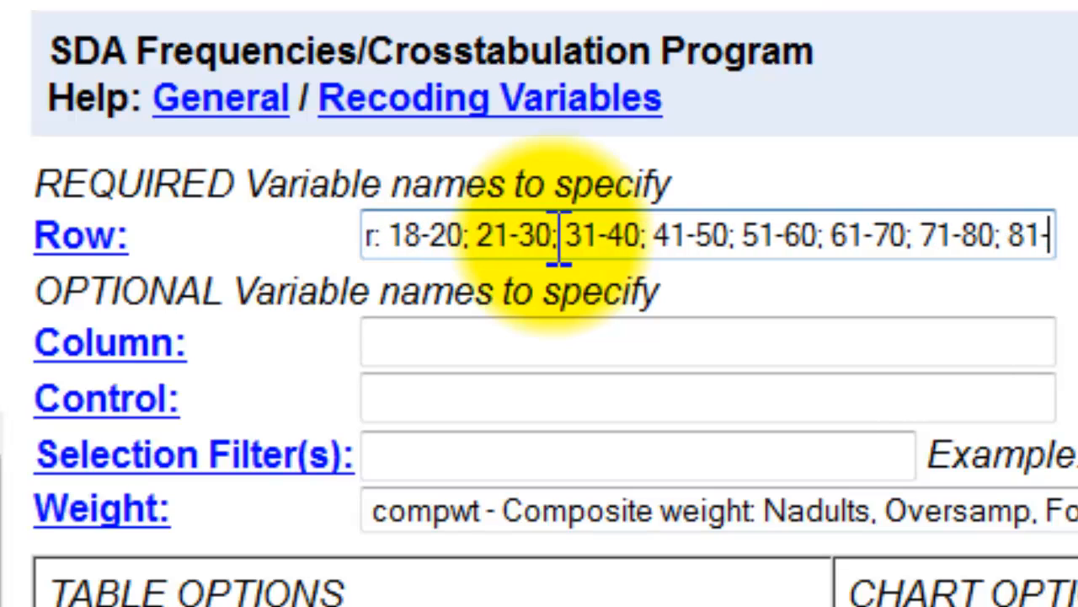
pyautogui.write('89')
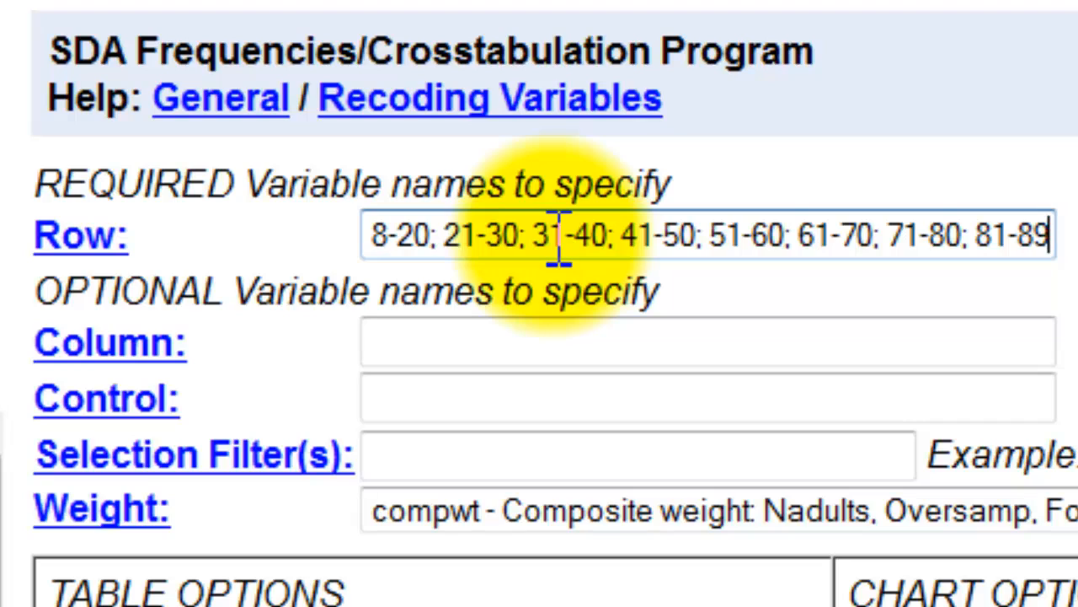
pyautogui.write(')')
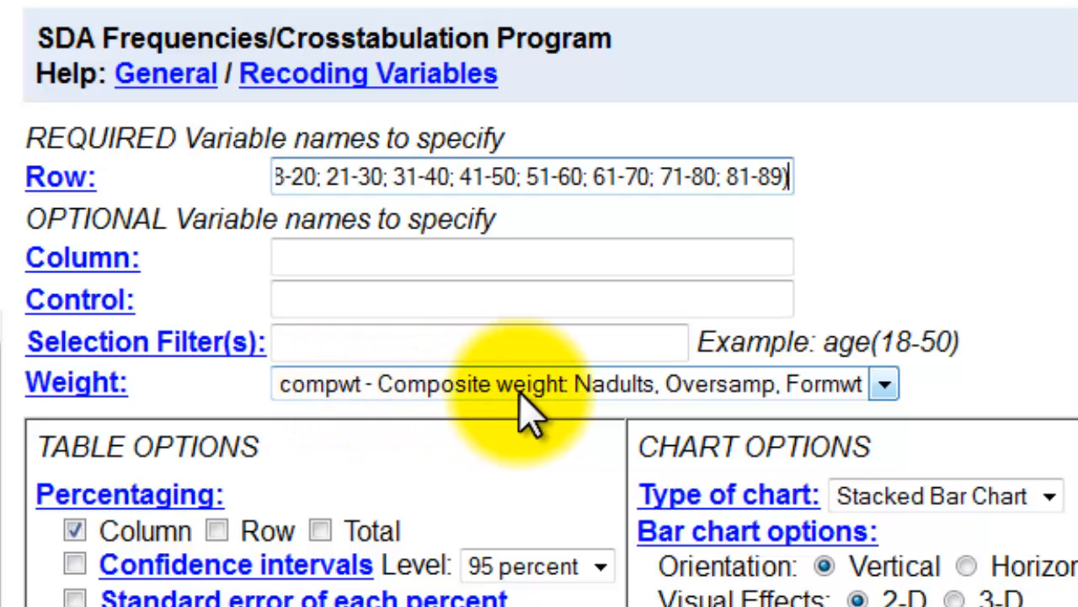
# Step: Set the weight to No Weight, run the frequency table for recoded age, and close the results window
pyautogui.click(885, 385)
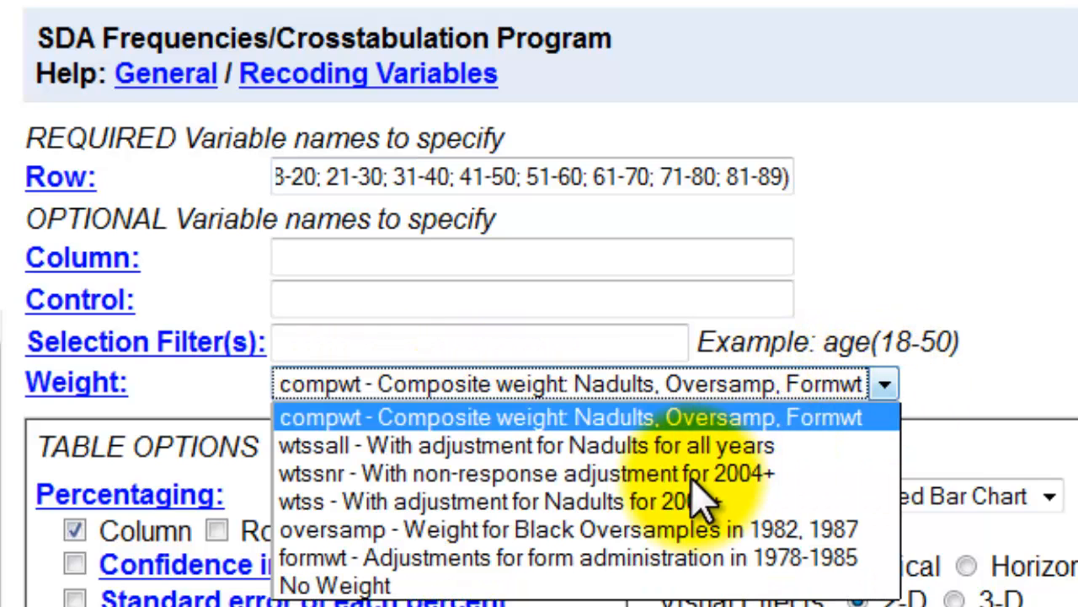
pyautogui.click(462, 587)
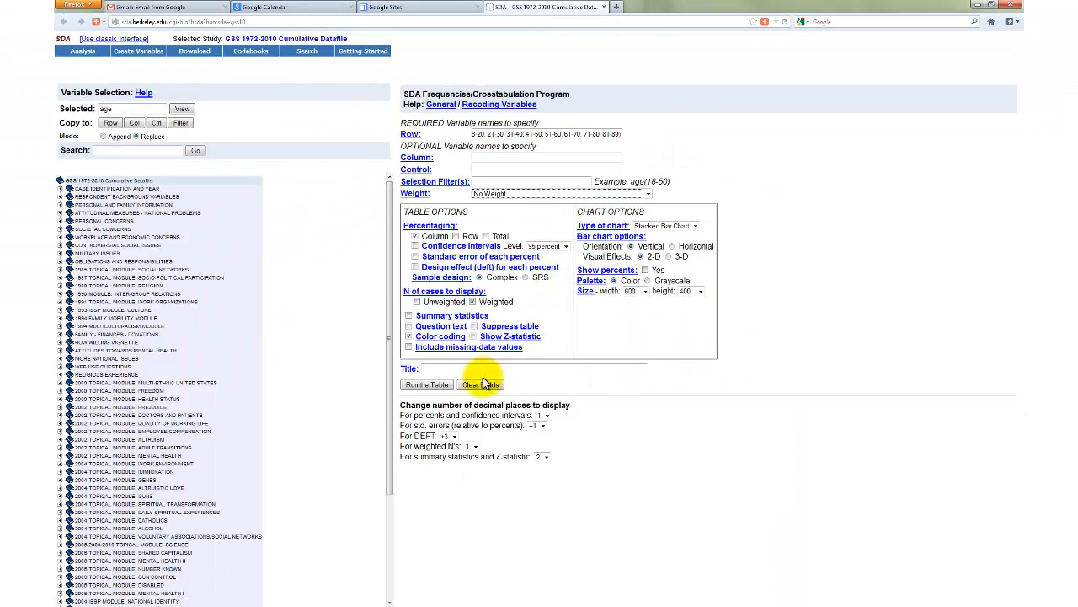
pyautogui.click(432, 385)
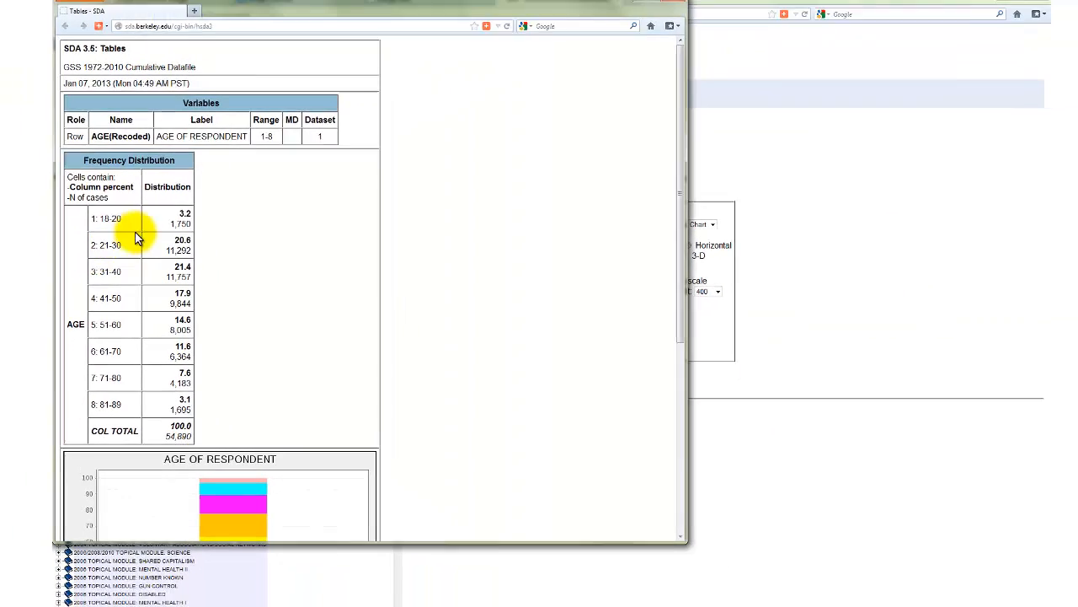
pyautogui.click(657, 5)
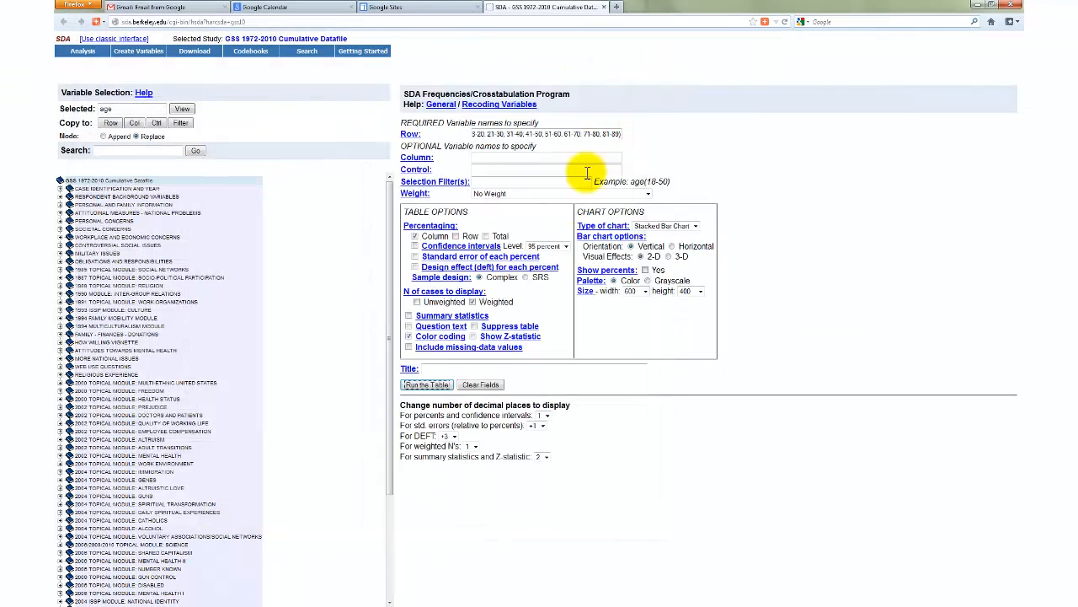
# Step: Remove the semicolon between the ranges 51-60 and 61-70 in the row variable's recode
pyautogui.click(543, 136)
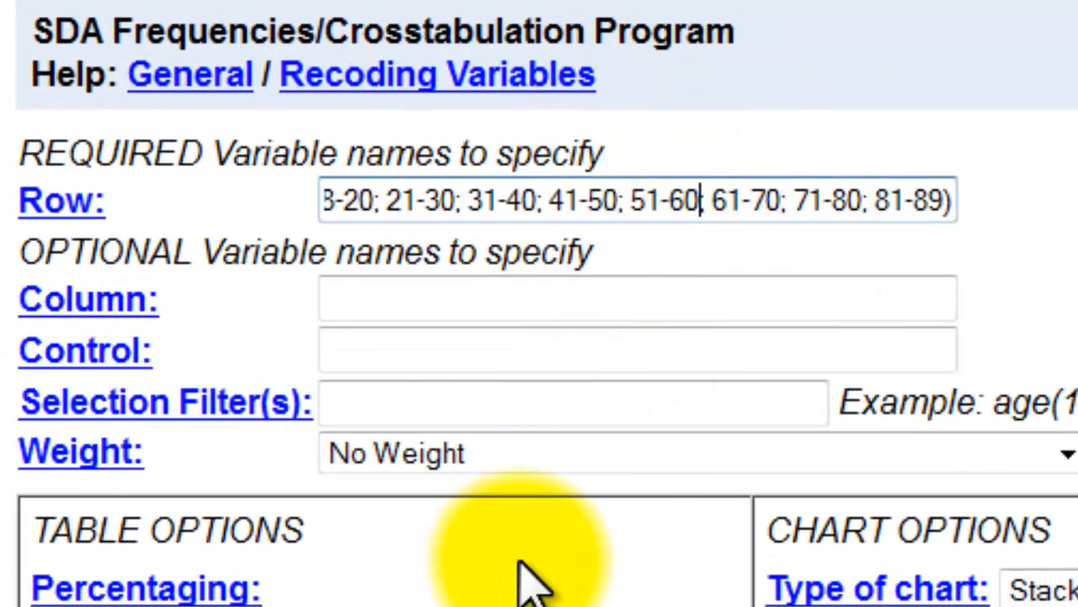
pyautogui.press('BackSpace')
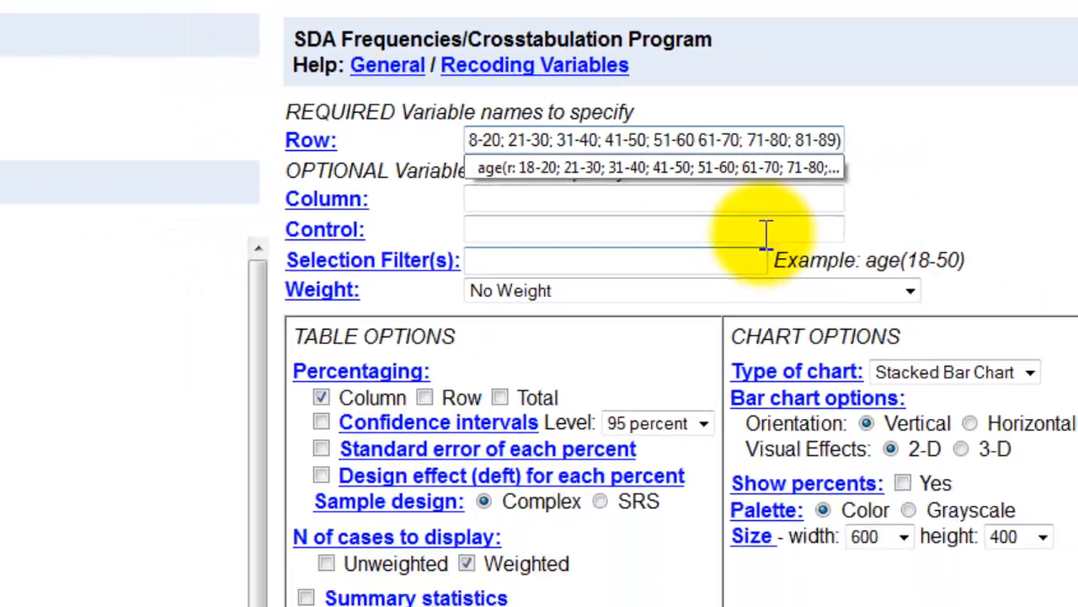
pyautogui.click(835, 301)
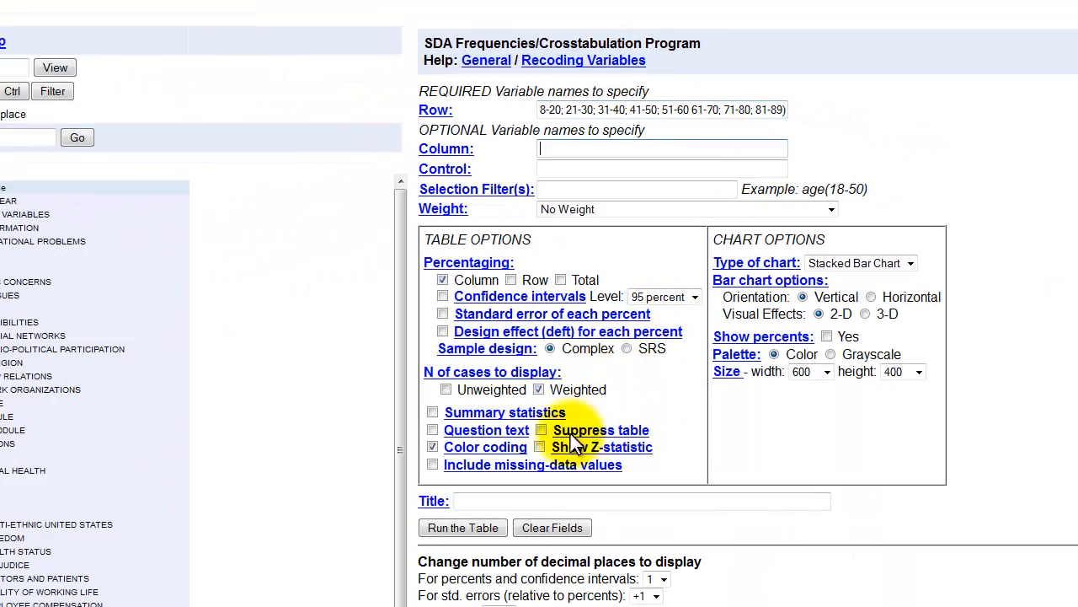
# Step: Run the frequency table with the semicolon missing from the age recode, and close the results window
pyautogui.click(450, 529)
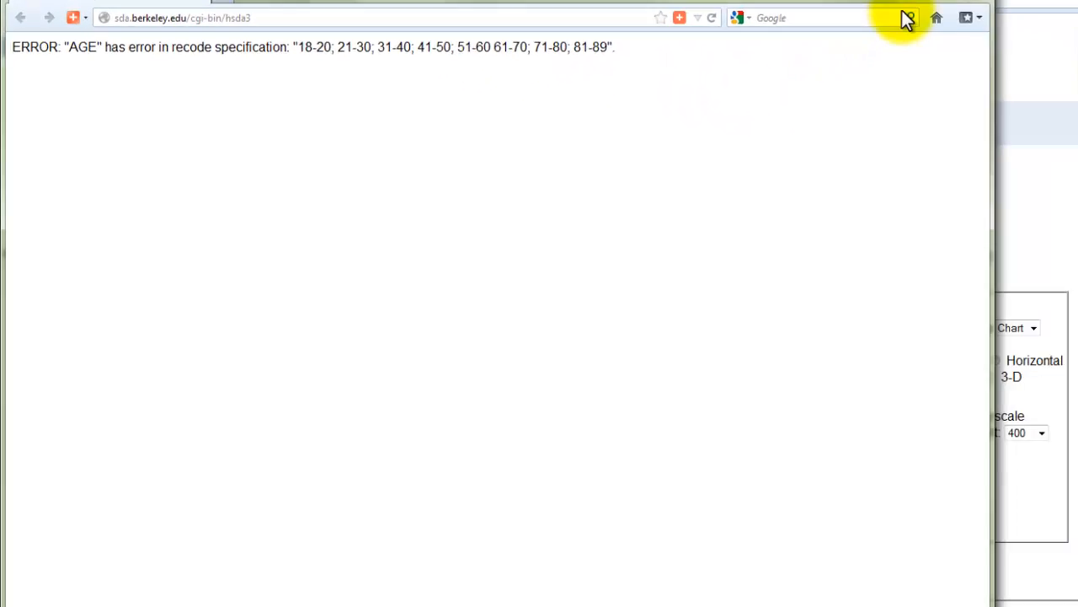
pyautogui.click(971, 3)
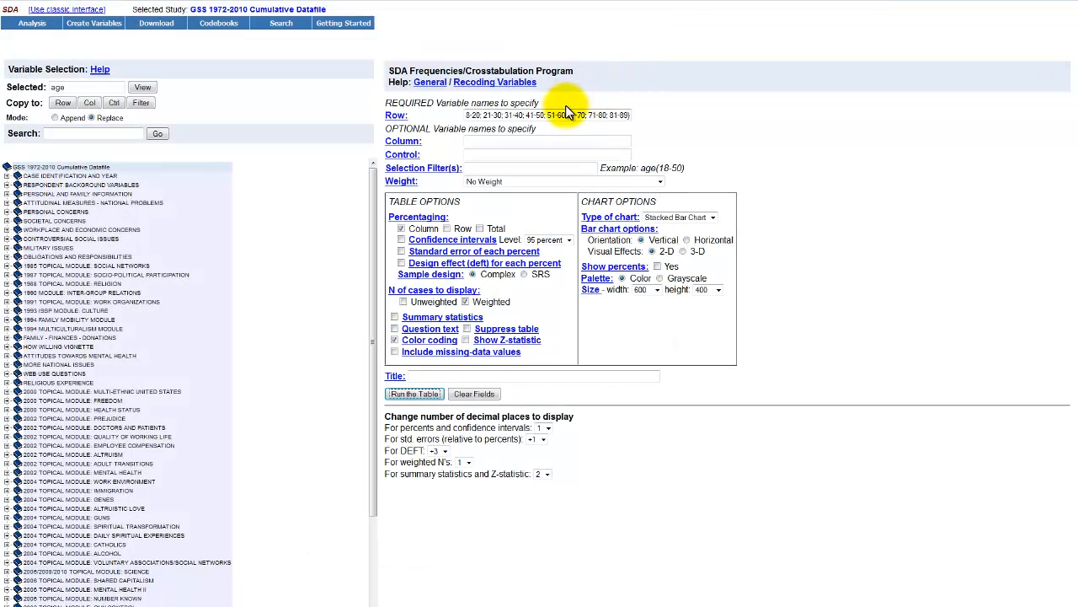
# Step: Restore the semicolon between 51-60 and 61-70 in the age recode, rerun the table, and close the results window
pyautogui.click(566, 114)
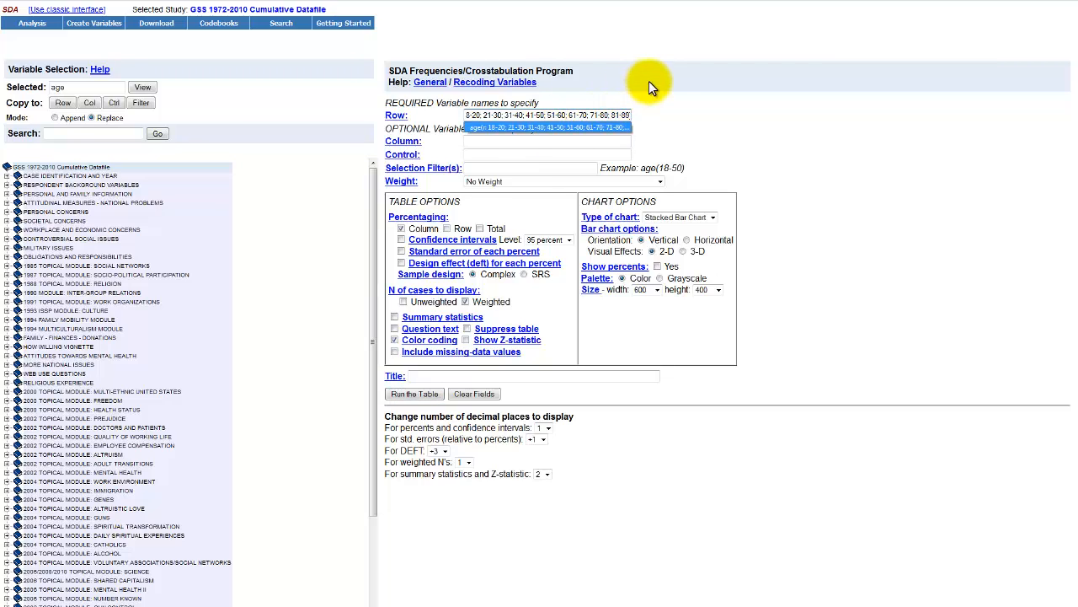
pyautogui.click(666, 93)
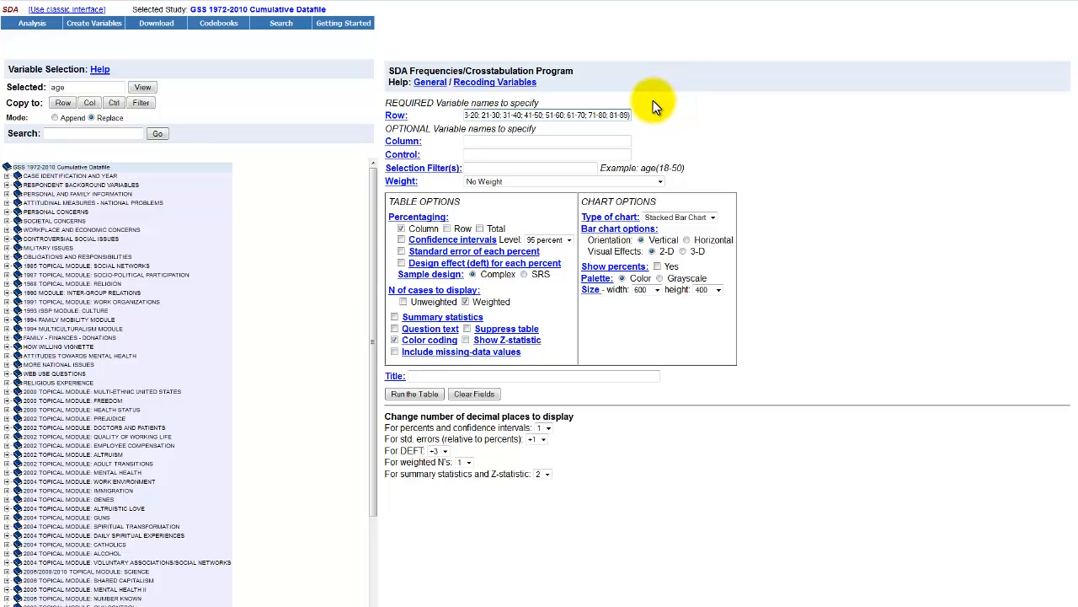
pyautogui.press('Return')
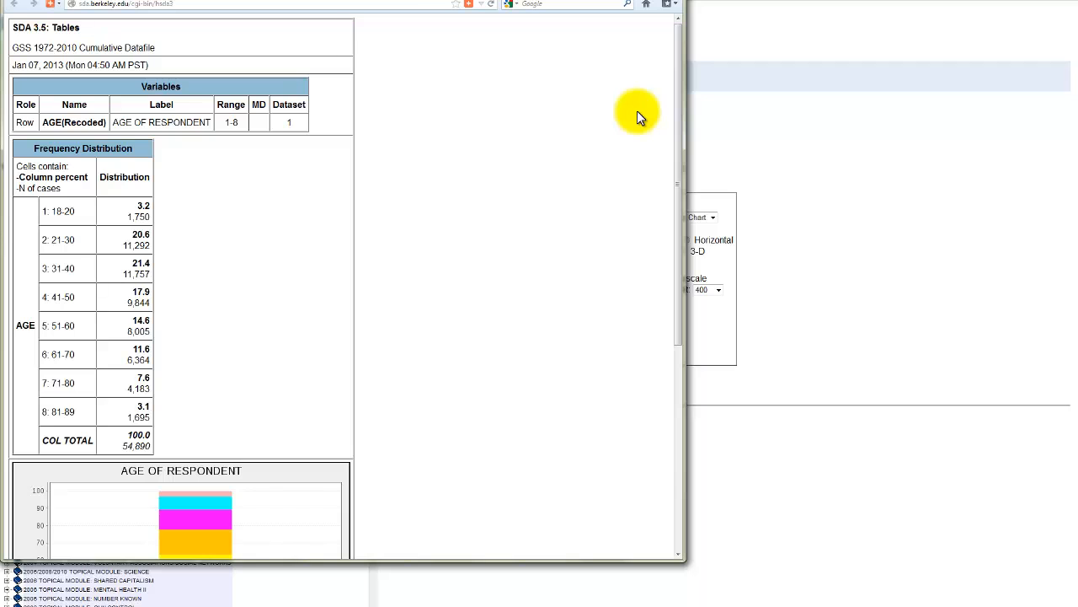
pyautogui.click(669, 0)
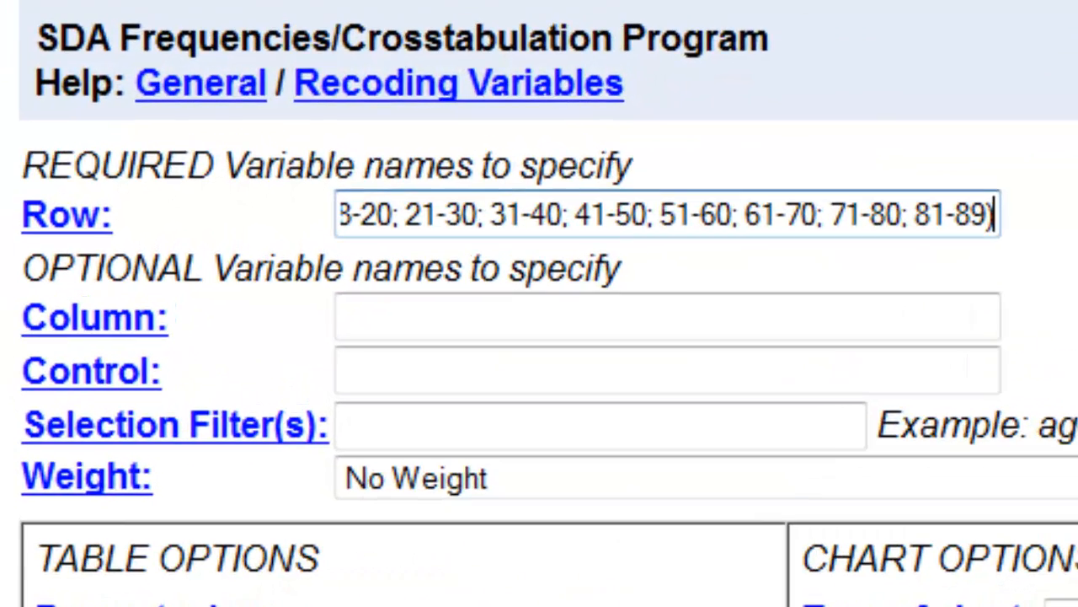
# Step: Replace the row variable entry with age(c: 10, 1), run the table, and return to the form with the results left open
pyautogui.click(797, 228)
pyautogui.press('Home')
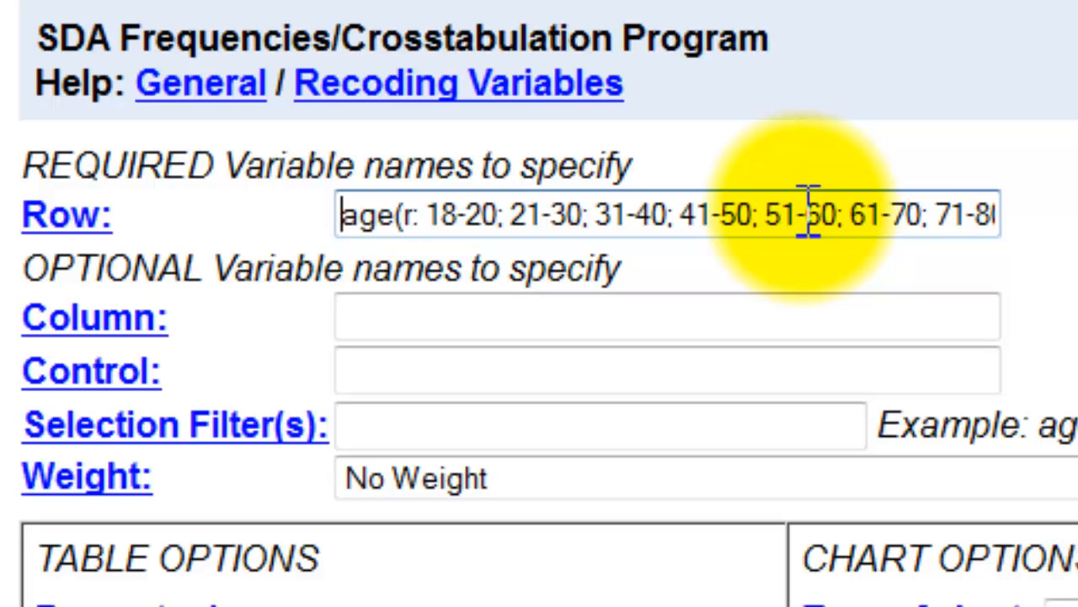
pyautogui.hotkey('ctrl', 'a')
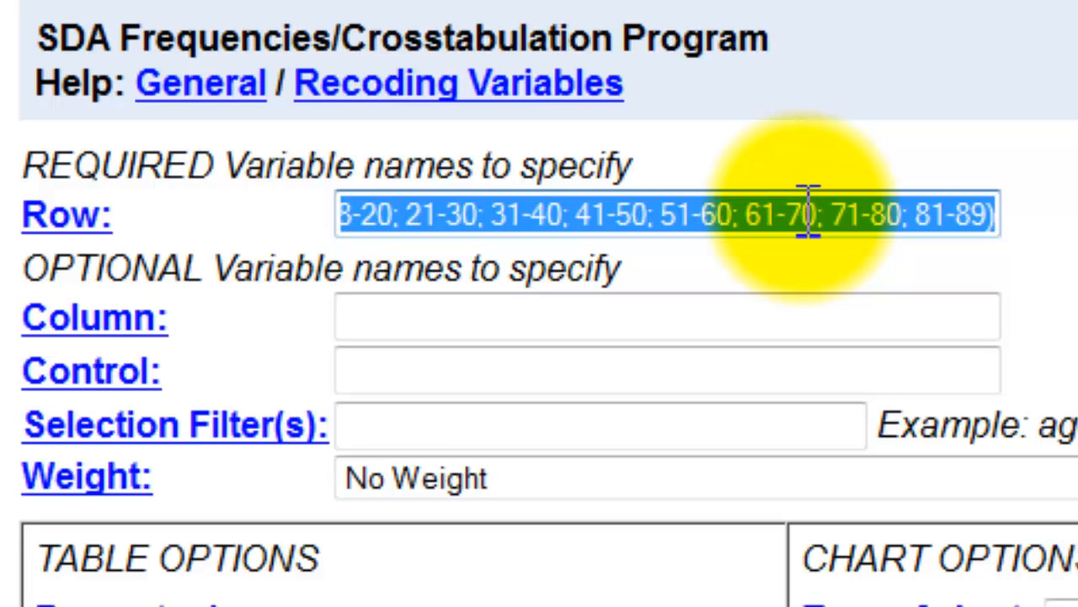
pyautogui.press('Delete')
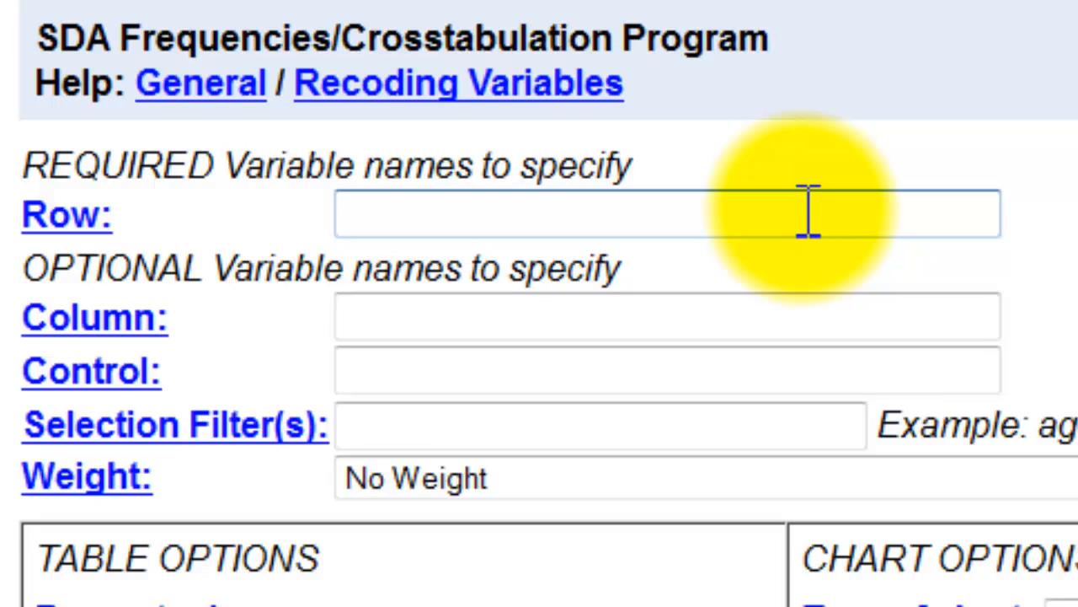
pyautogui.write('age(')
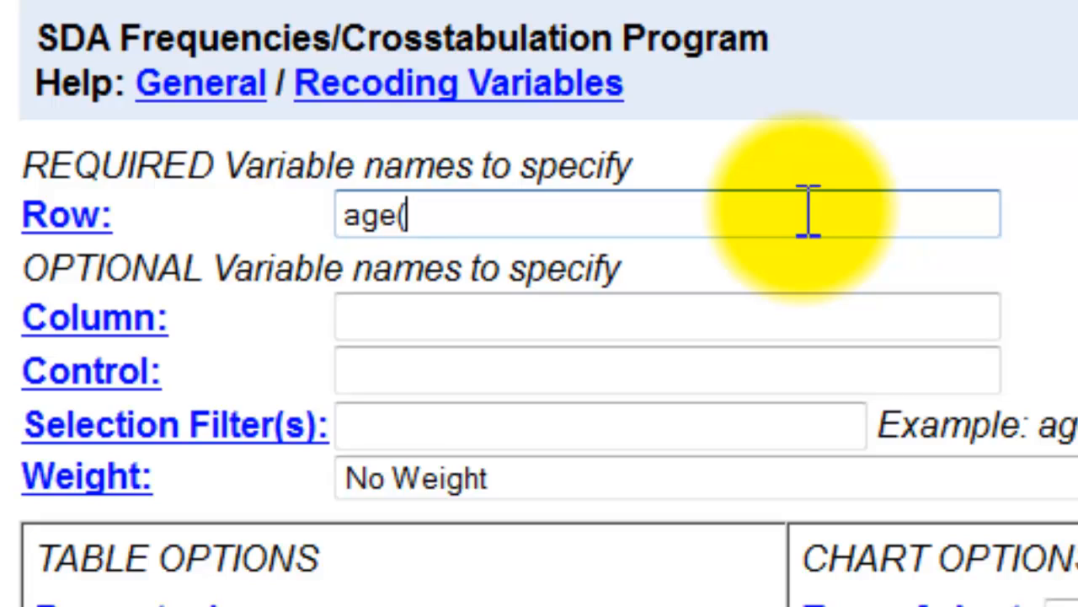
pyautogui.write('c: 10')
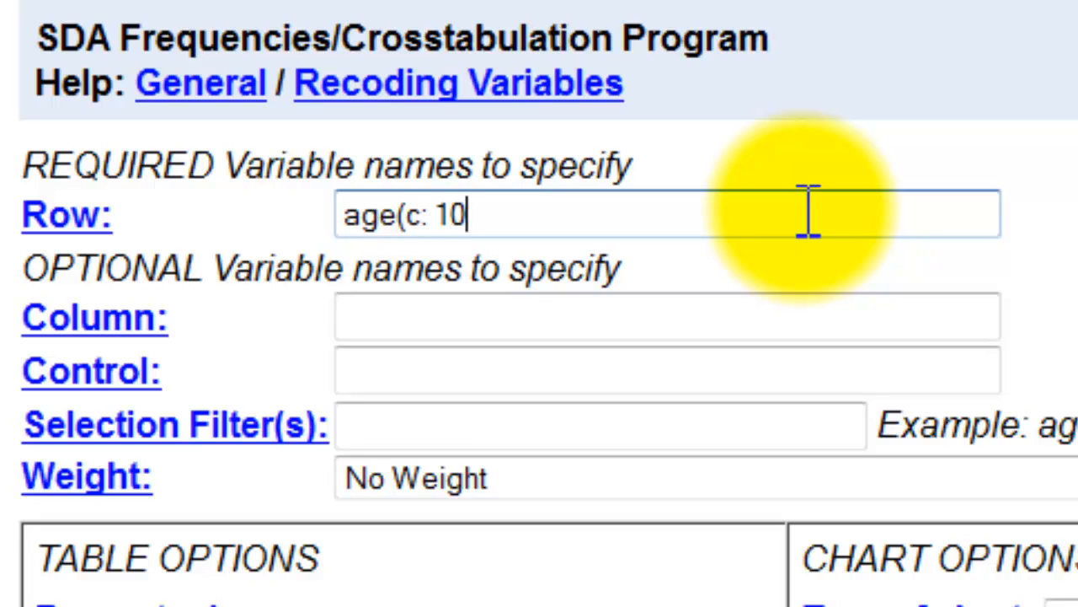
pyautogui.write(', 1)')
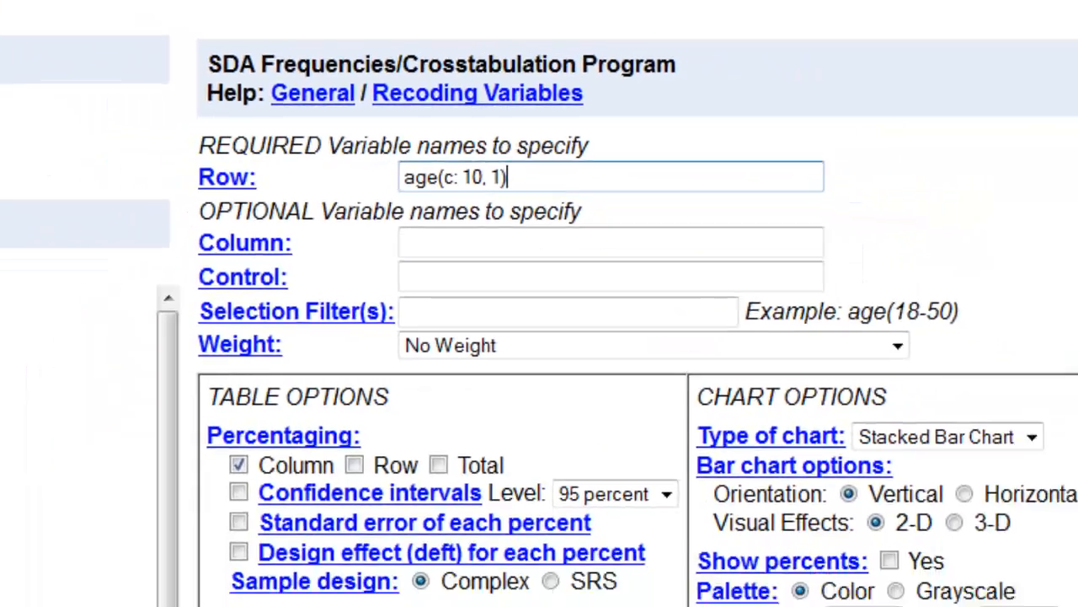
pyautogui.click(421, 418)
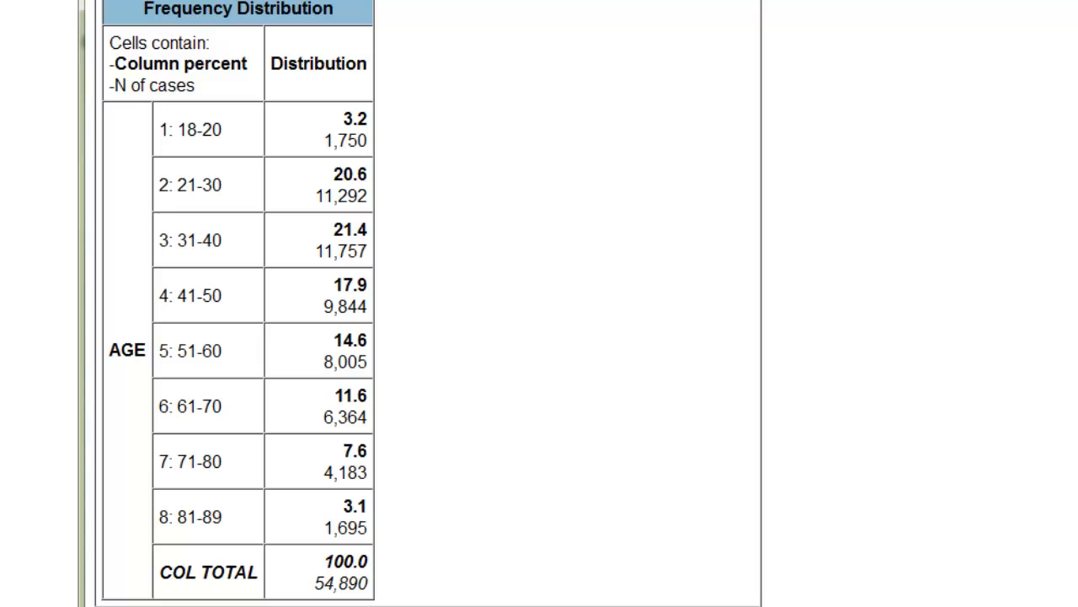
pyautogui.click(696, 12)
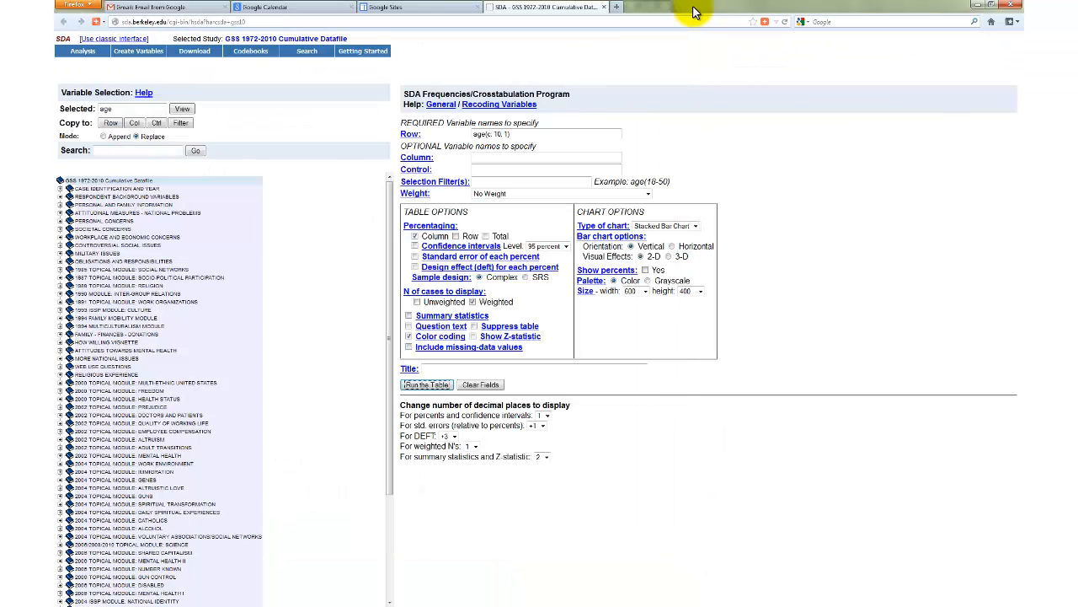
# Step: Change the row variable to age(c: 10, 0) and run the table
pyautogui.click(506, 134)
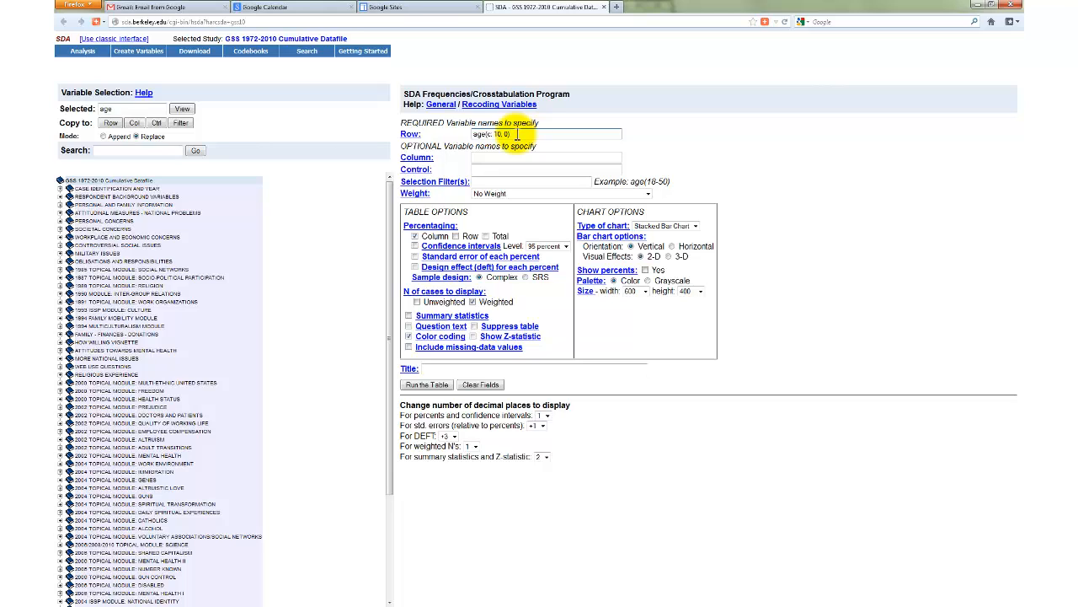
pyautogui.click(424, 385)
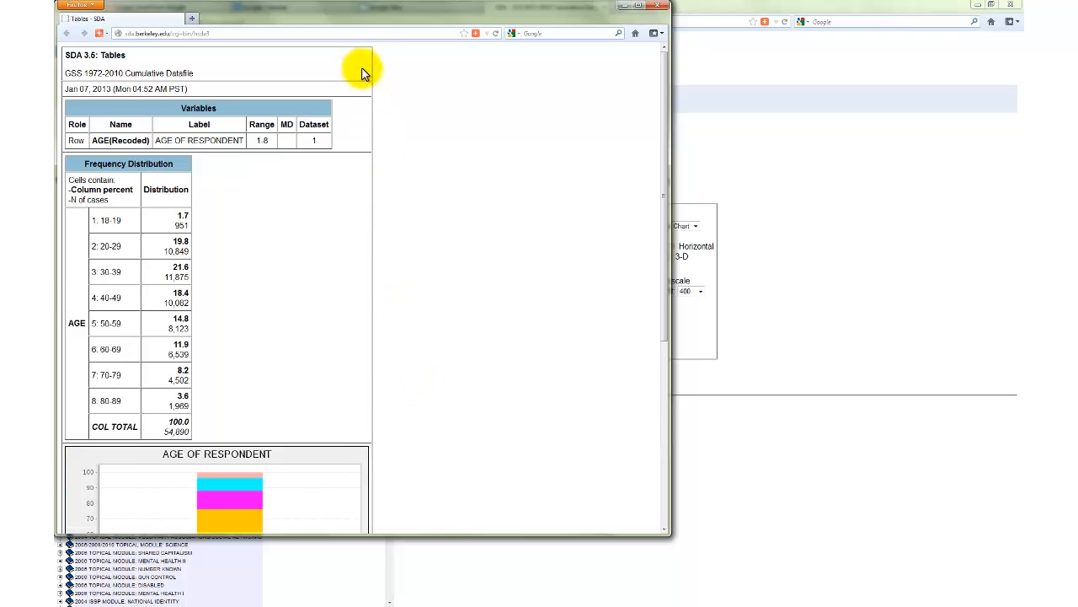
# Step: Arrange the two age table results windows side by side with their rows aligned to compare the age categories
pyautogui.moveTo(352, 14); pyautogui.dragTo(493, 17)
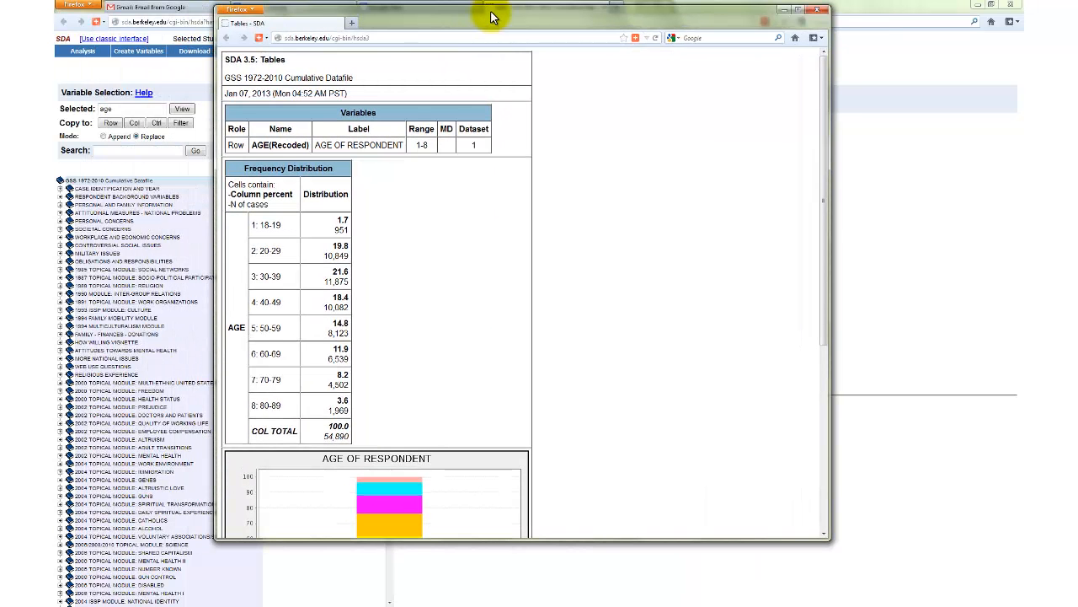
pyautogui.hotkey('alt', 'Tab')
pyautogui.hotkey('alt', 'Tab')
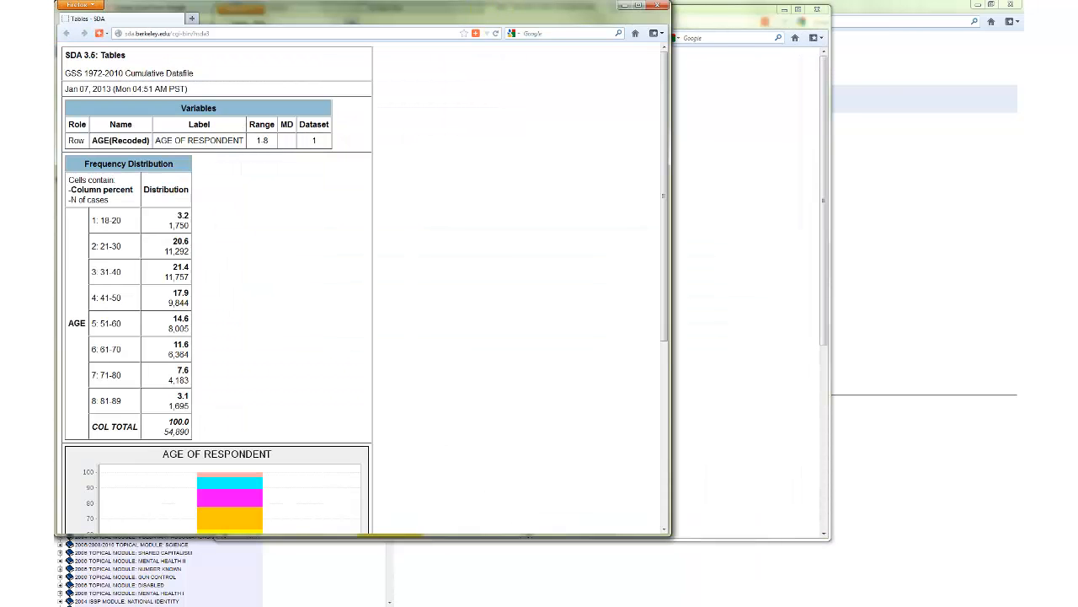
pyautogui.click(716, 19)
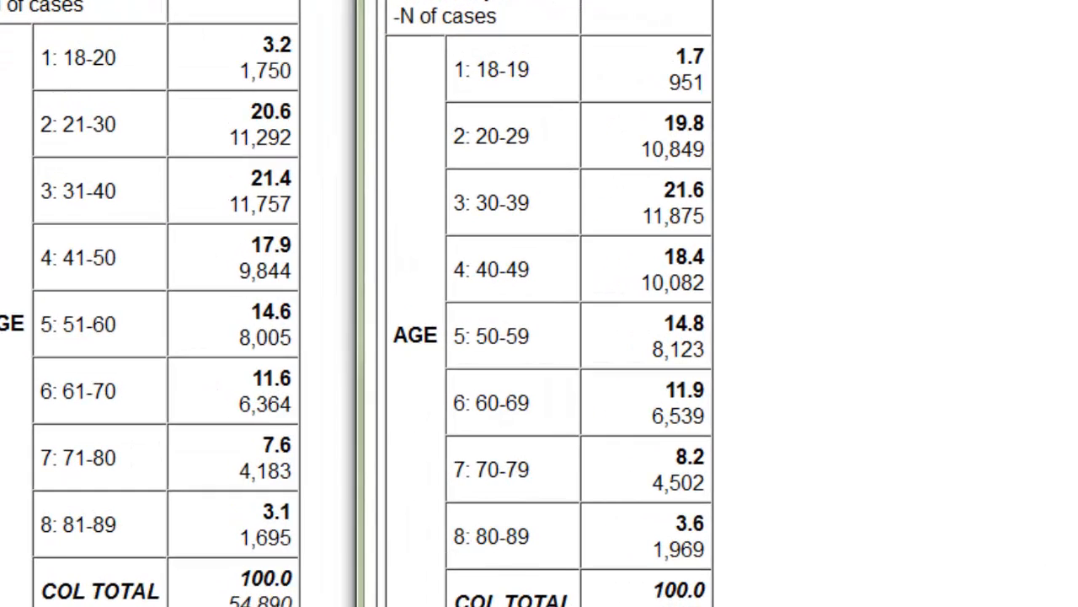
pyautogui.moveTo(715, 11); pyautogui.dragTo(714, 1)
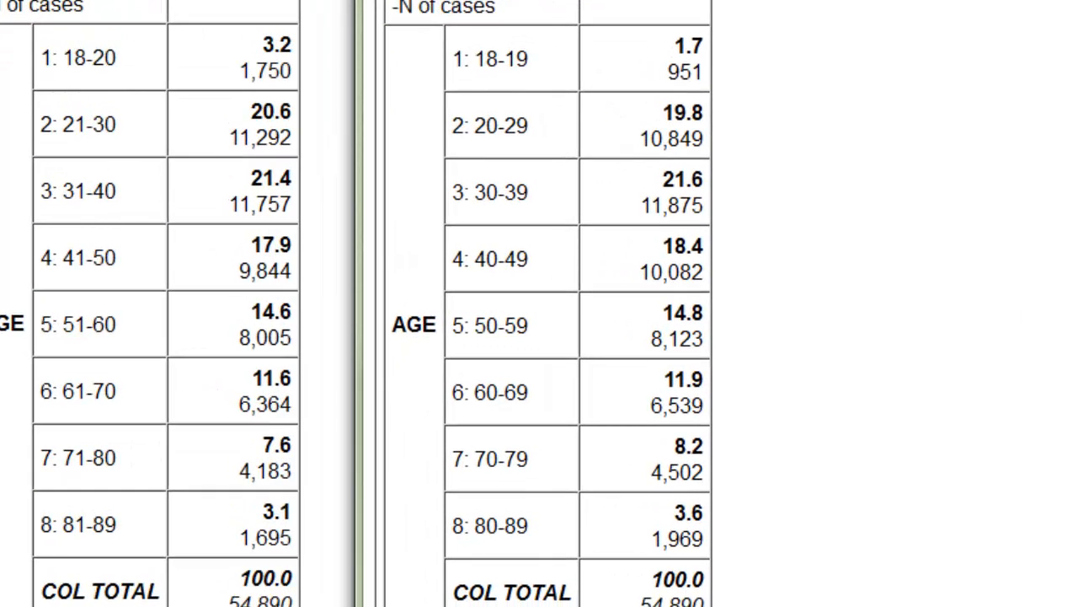